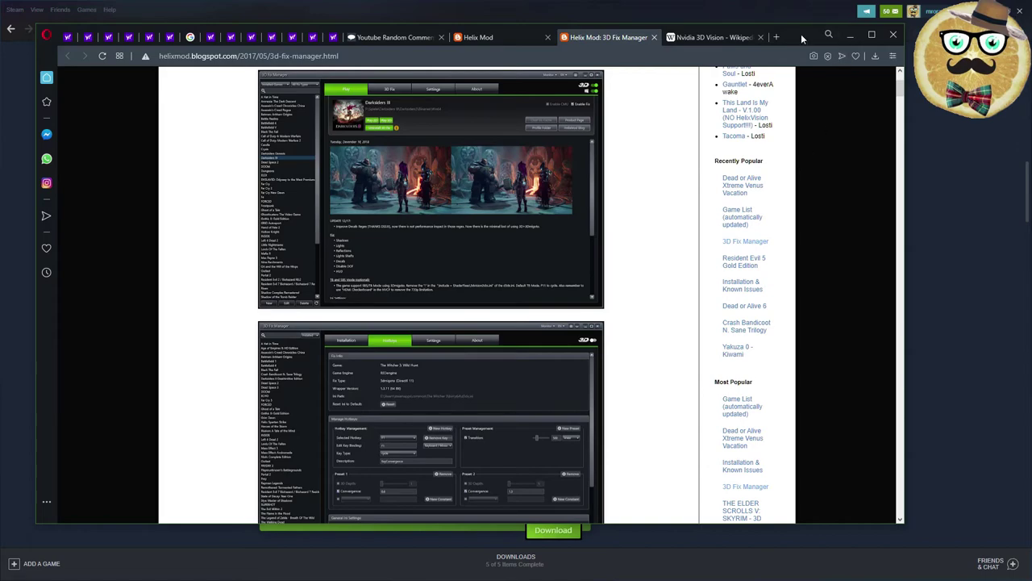
# Read the Nvidia 3D Vision Wikipedia article, including its shutter glasses, stereo driver, history and discontinuation of support sections.
pyautogui.click(701, 37)
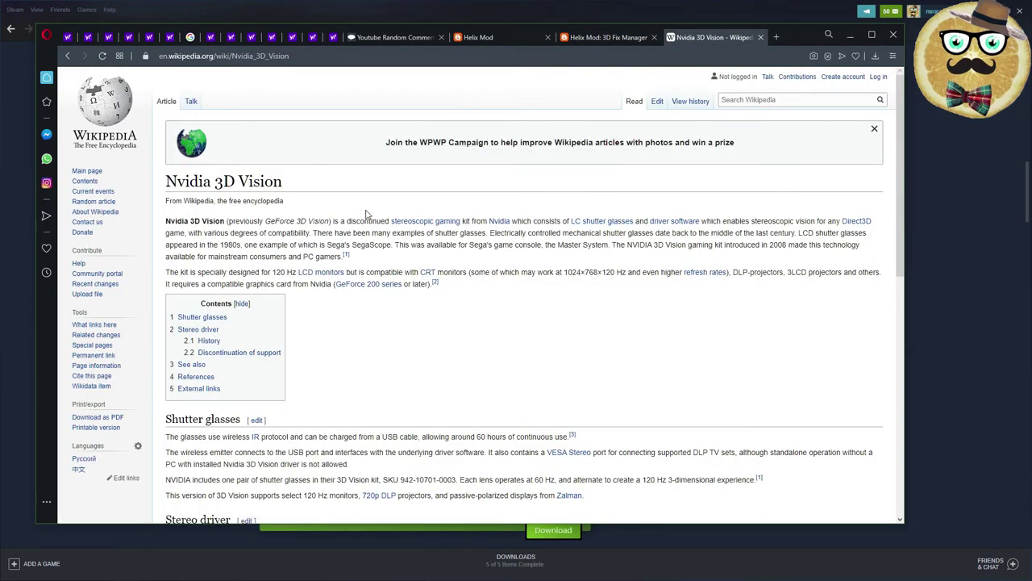
pyautogui.scroll(-5, 366, 213)
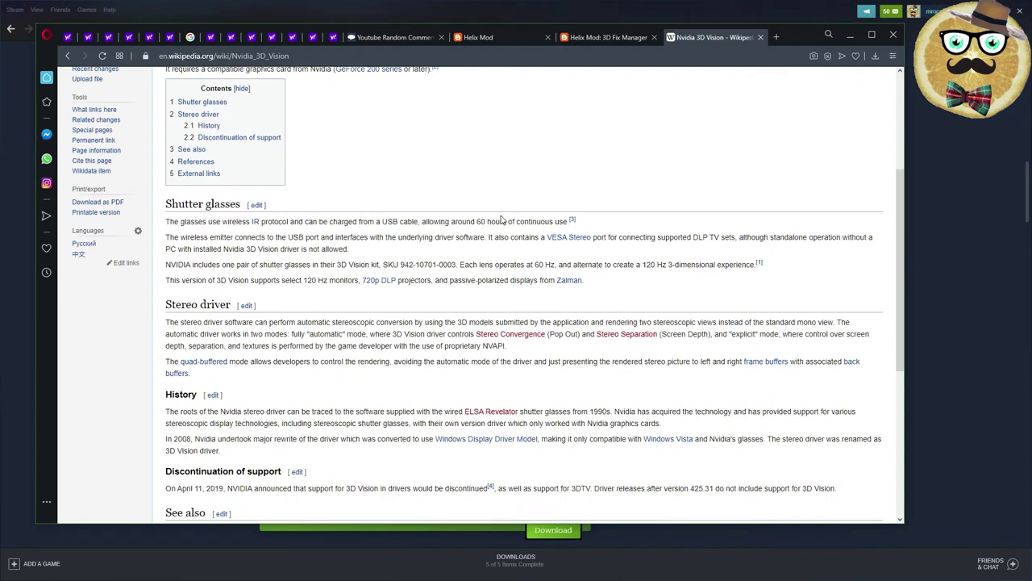
pyautogui.scroll(-3, 501, 218)
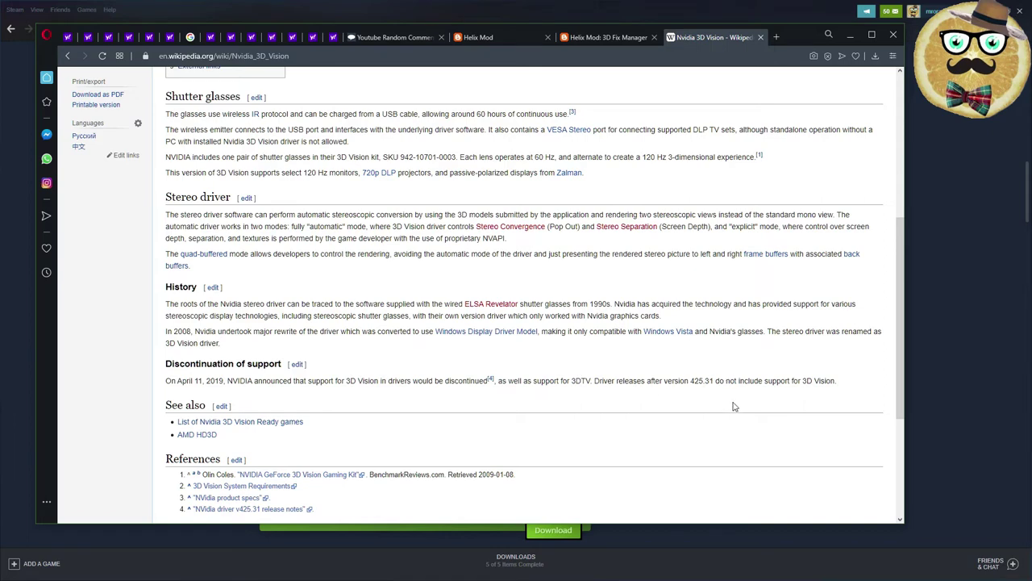
pyautogui.scroll(2, 625, 379)
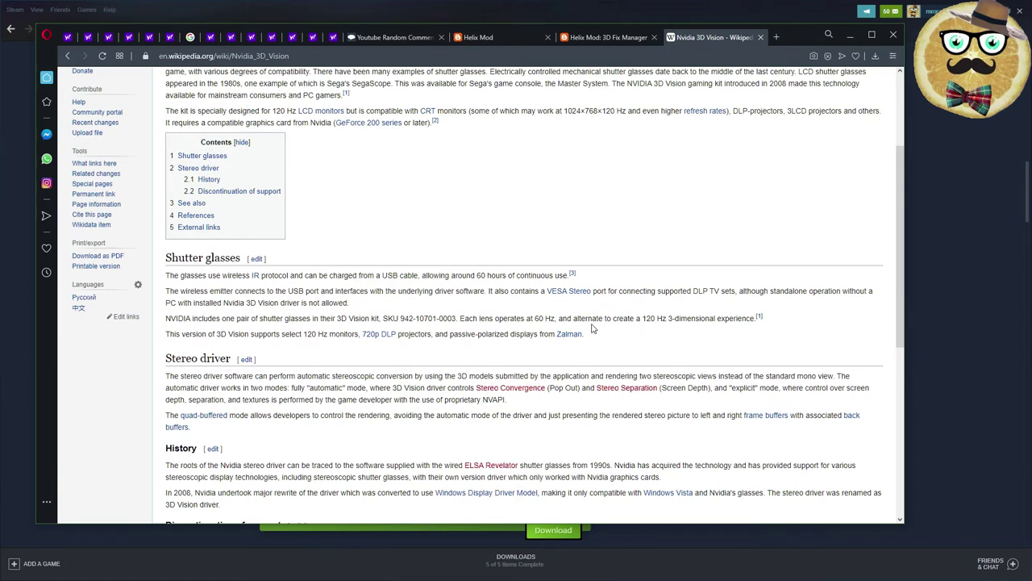
pyautogui.scroll(-3, 593, 328)
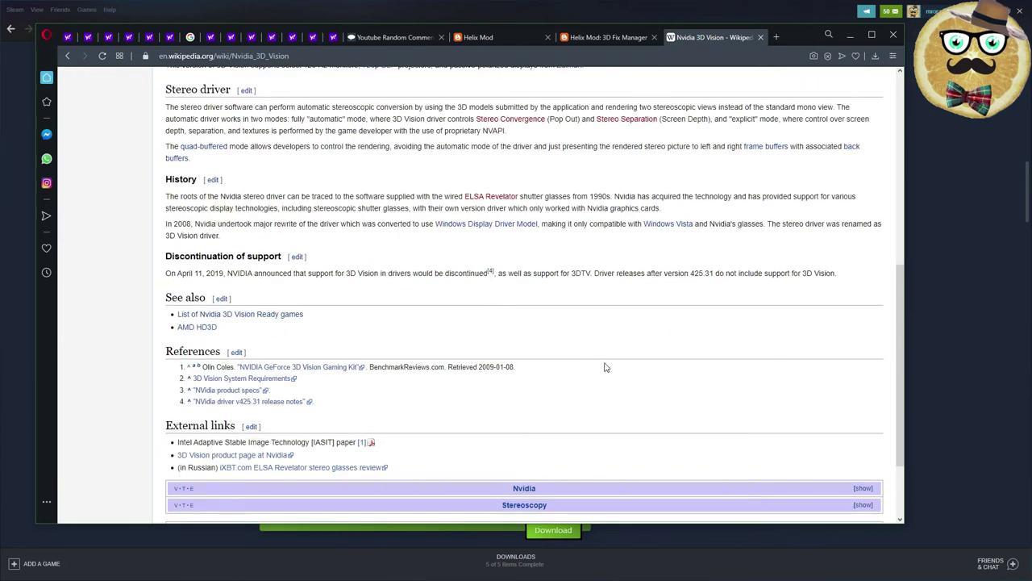
pyautogui.scroll(3, 607, 367)
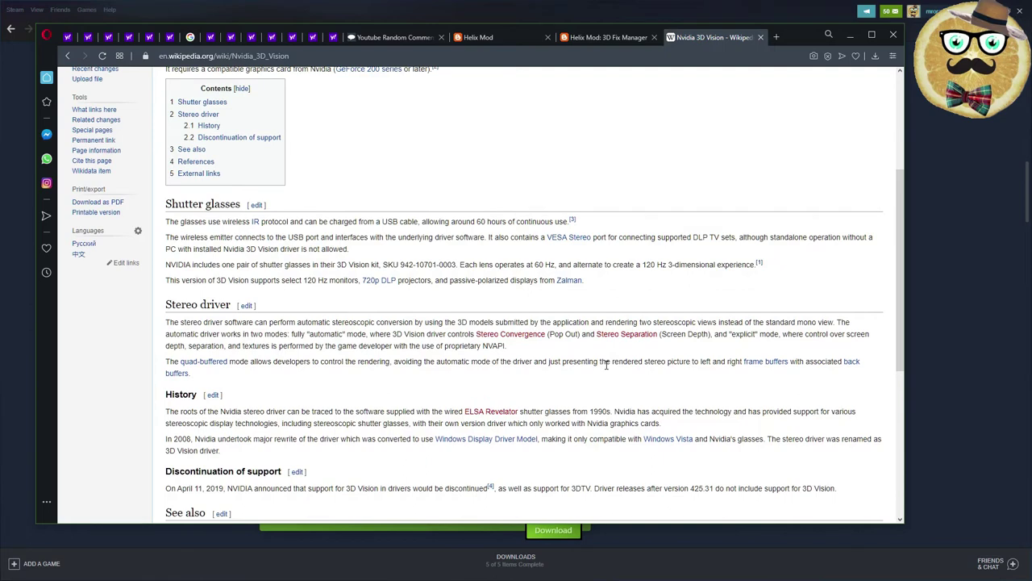
pyautogui.scroll(3, 606, 364)
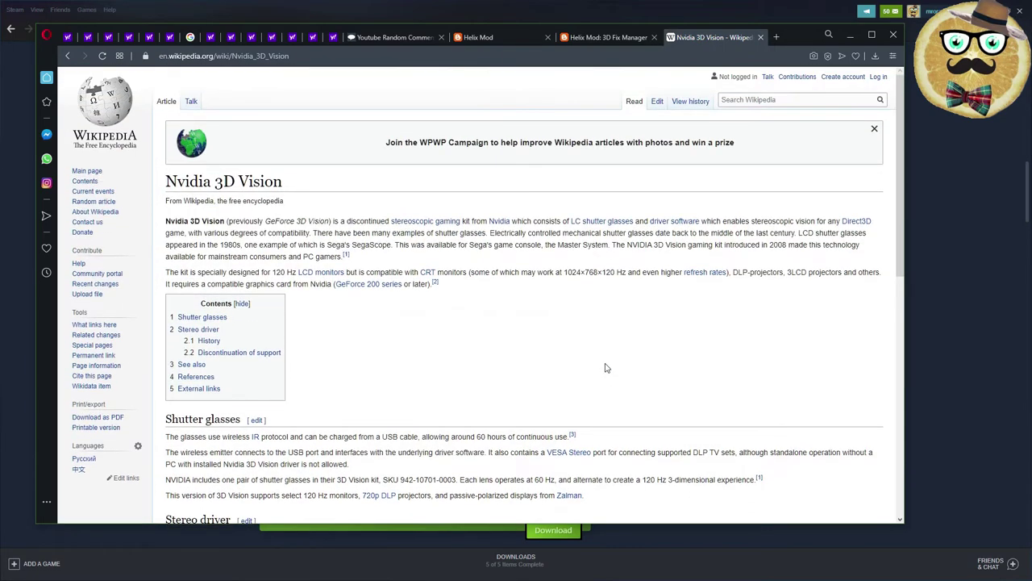
# Minimise the browser and return to the top of the HelixVision store page in Steam.
pyautogui.click(850, 35)
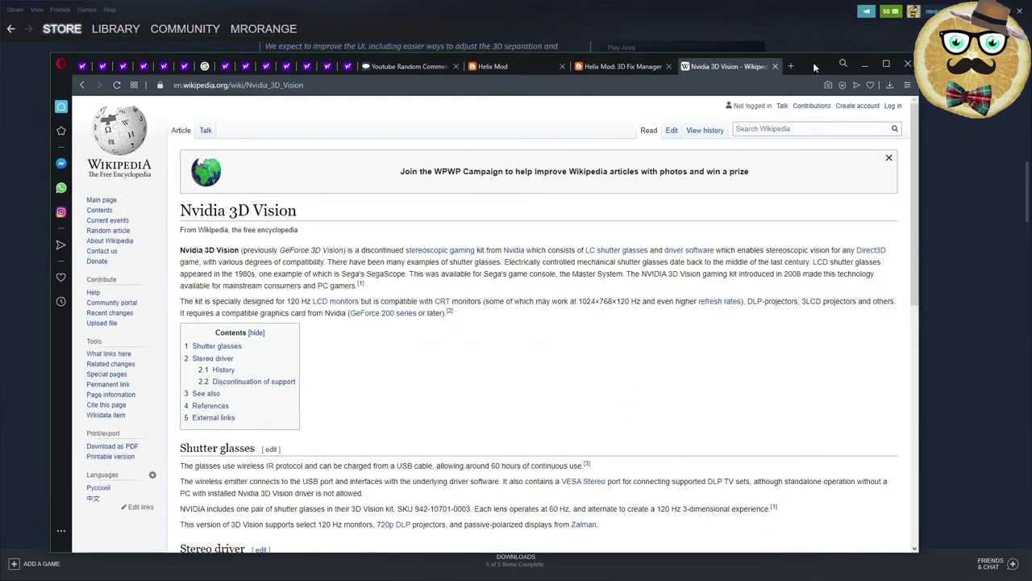
pyautogui.scroll(2, 370, 340)
pyautogui.scroll(-2, 129, 307)
pyautogui.scroll(8, 447, 388)
pyautogui.scroll(4, 457, 363)
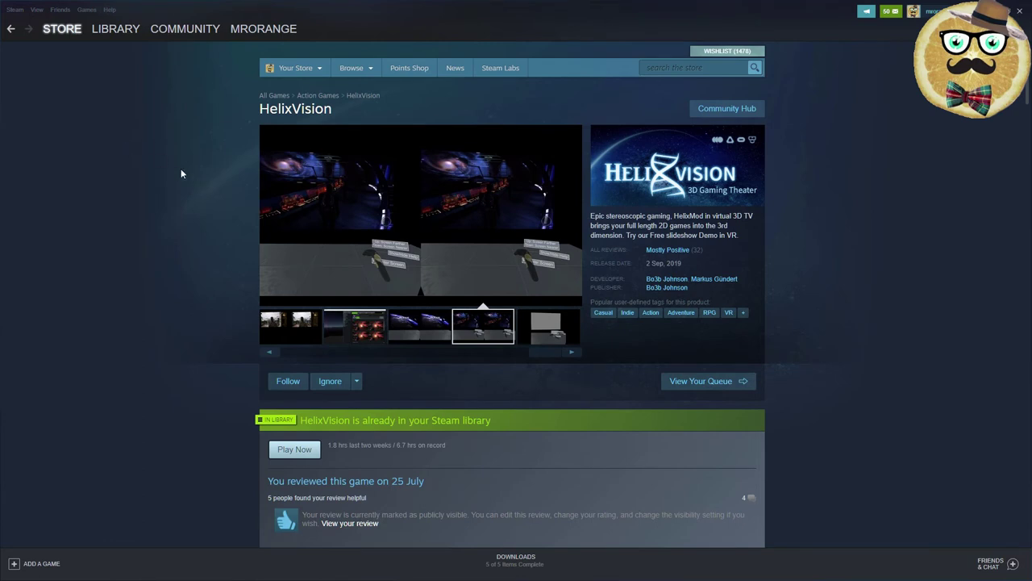
# Open HelixVision in the Steam library and launch it.
pyautogui.moveTo(119, 31)
pyautogui.click(121, 56)
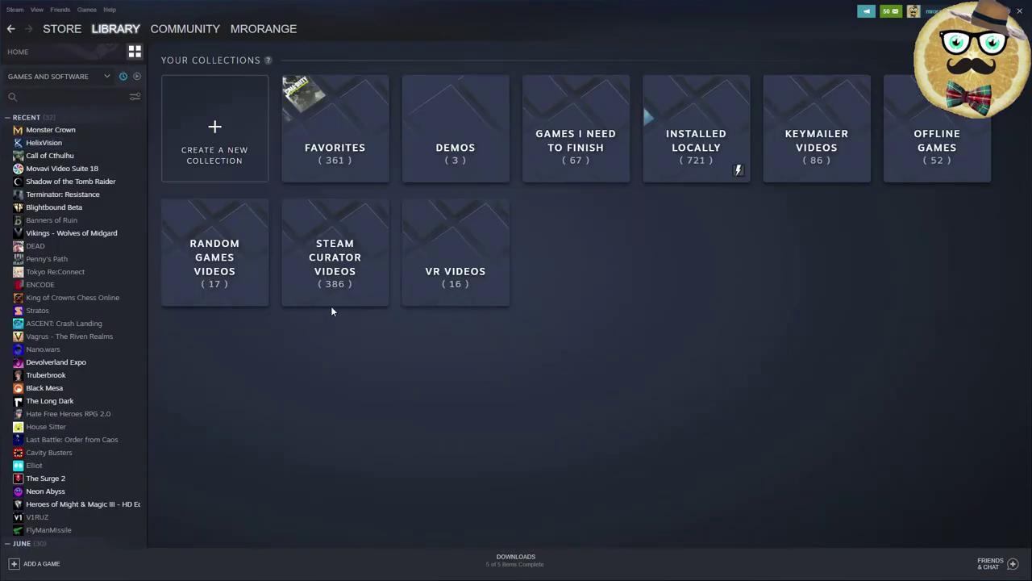
pyautogui.click(67, 145)
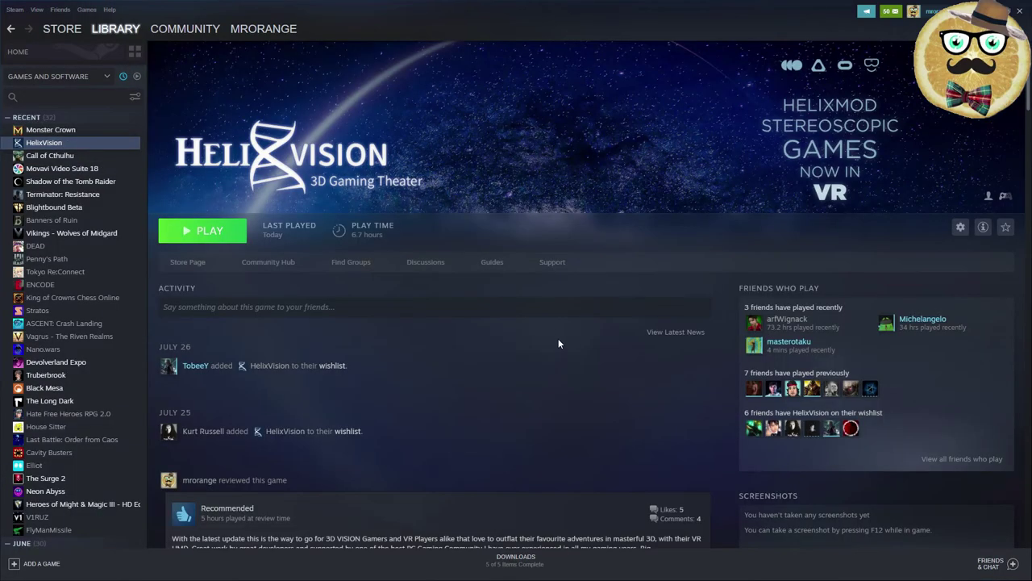
pyautogui.scroll(-5, 468, 327)
pyautogui.click(201, 54)
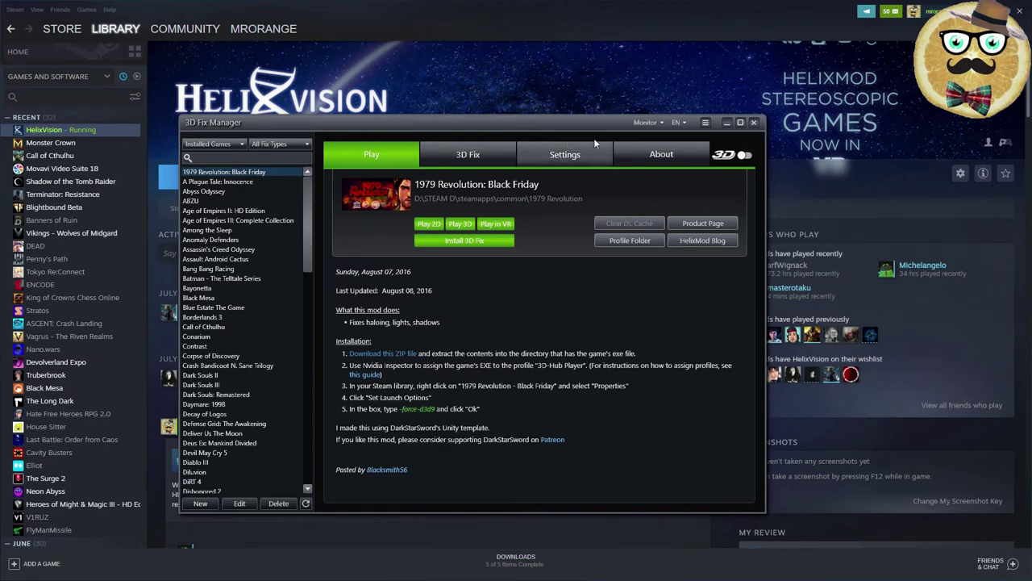
# Glance through the installed games list, then reposition and enlarge the 3D Fix Manager window.
pyautogui.moveTo(609, 124); pyautogui.dragTo(643, 84)
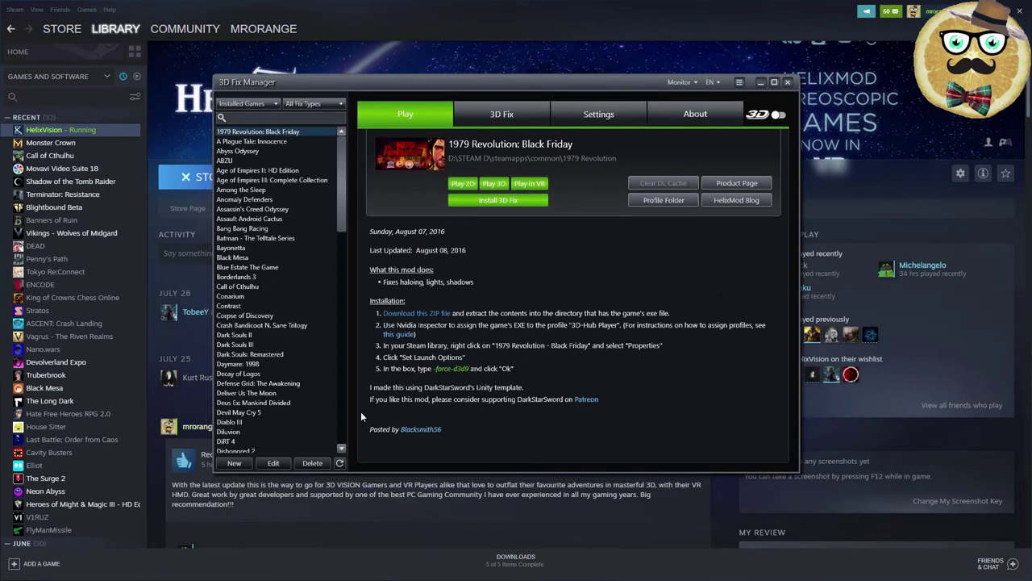
pyautogui.scroll(-3, 317, 318)
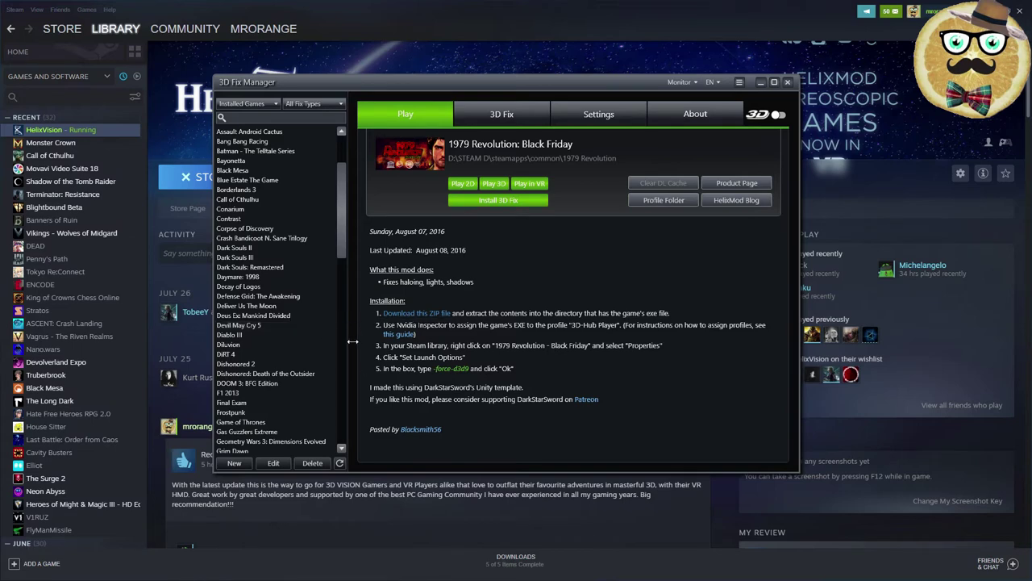
pyautogui.scroll(3, 321, 342)
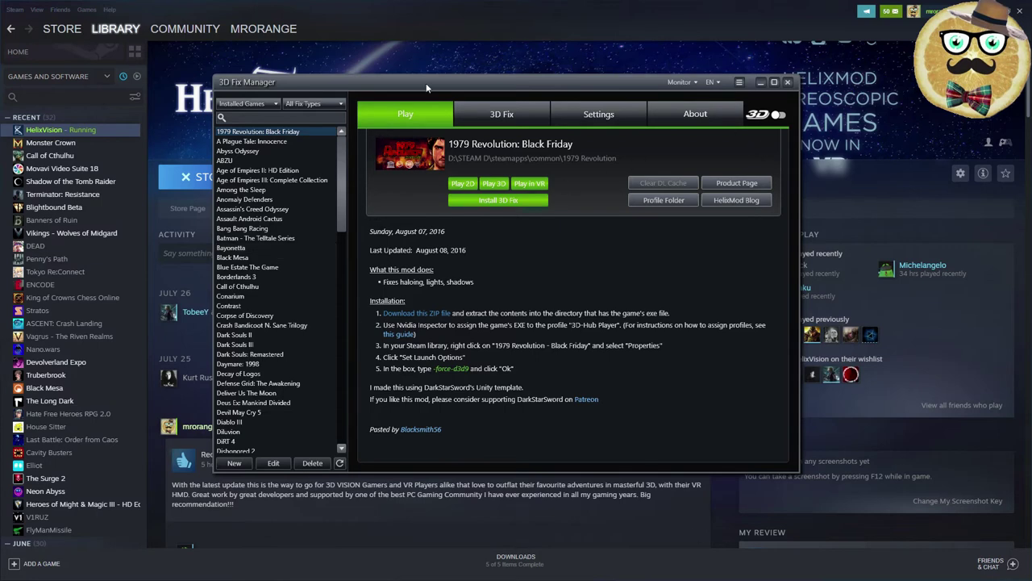
pyautogui.moveTo(451, 77); pyautogui.dragTo(358, 49)
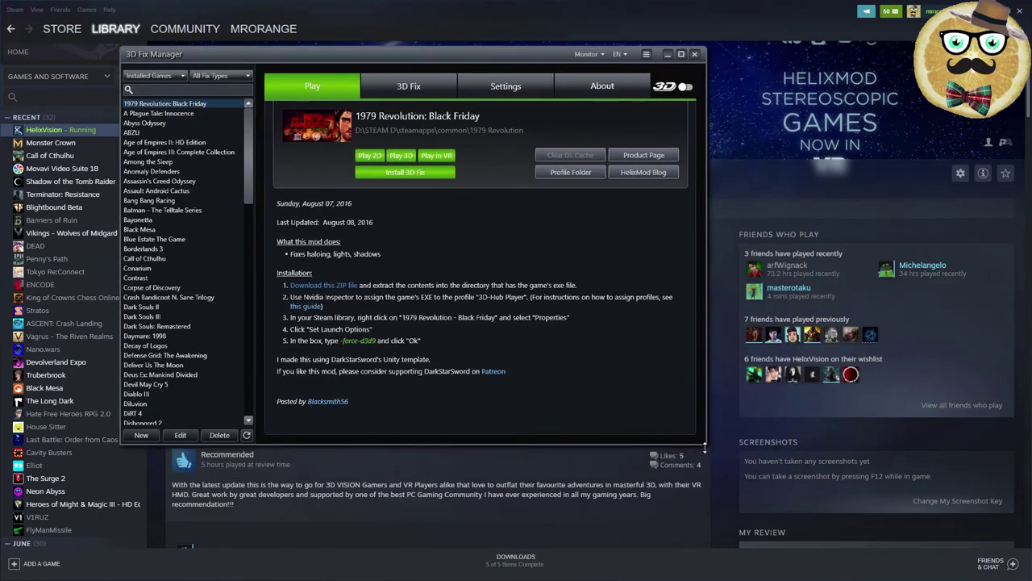
pyautogui.moveTo(704, 445); pyautogui.dragTo(886, 516)
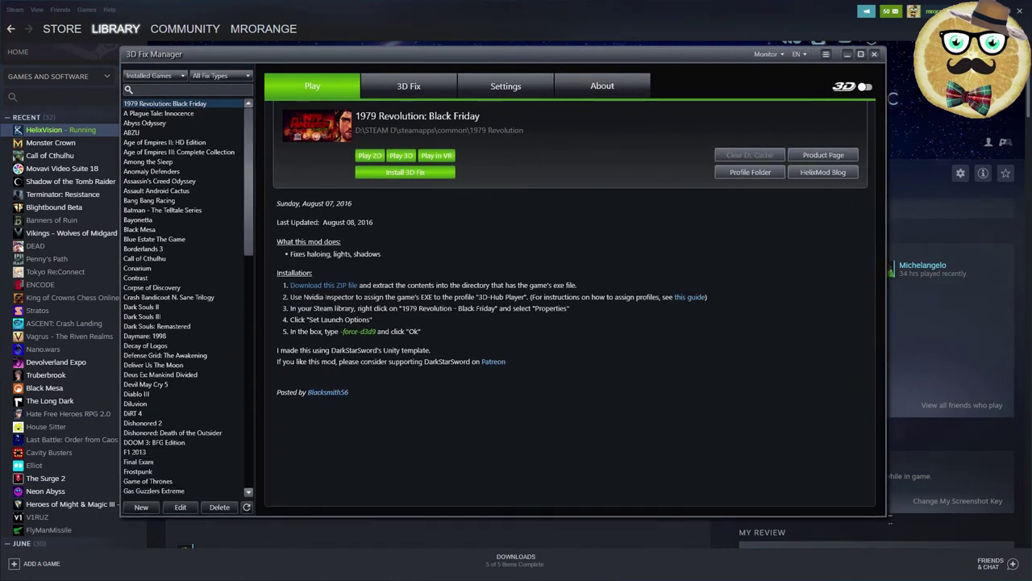
# Install the 3D fix for Bayonetta and read through its fix notes and hotkey descriptions.
pyautogui.click(187, 218)
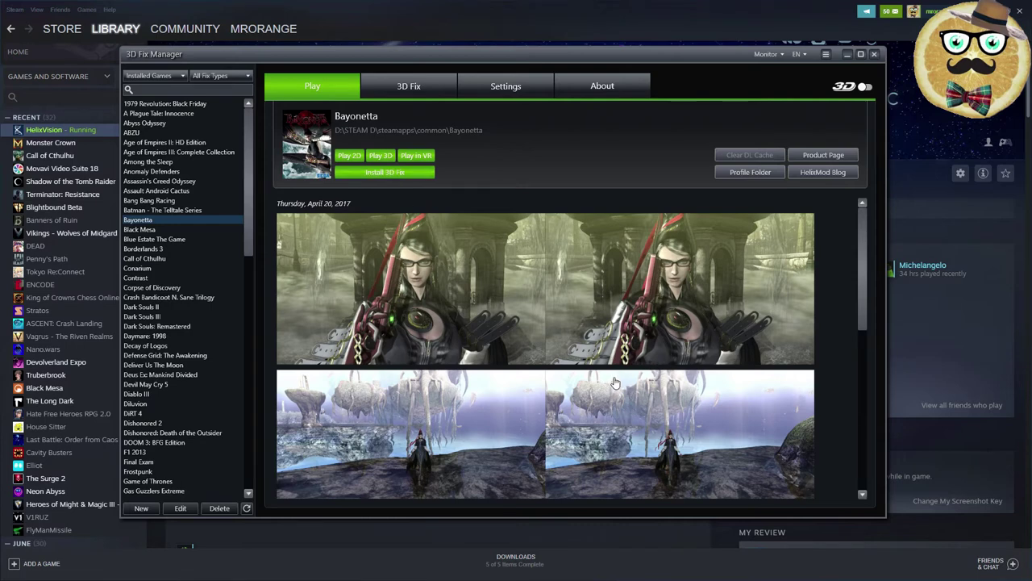
pyautogui.click(387, 173)
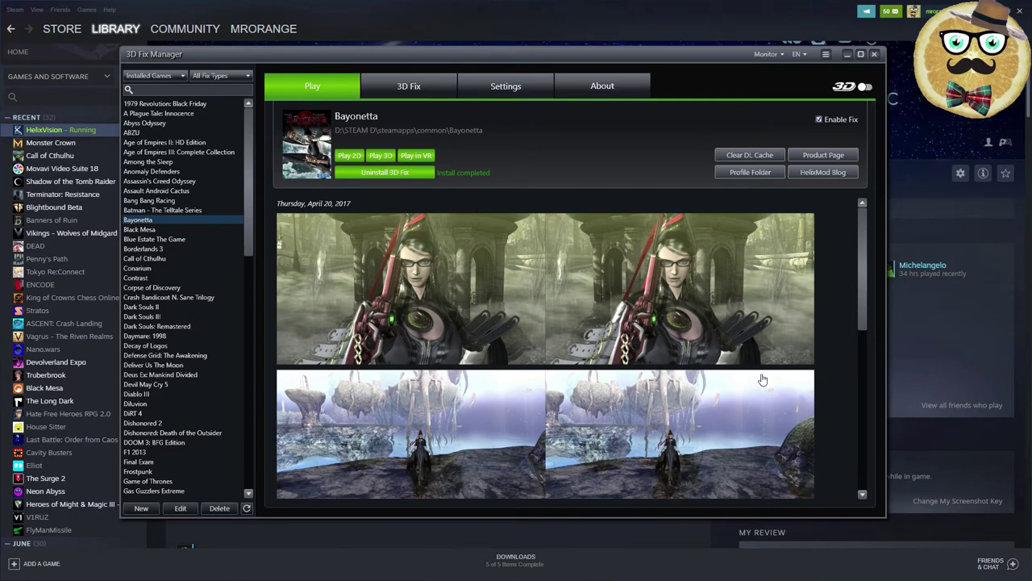
pyautogui.scroll(-3, 731, 377)
pyautogui.scroll(-6, 737, 416)
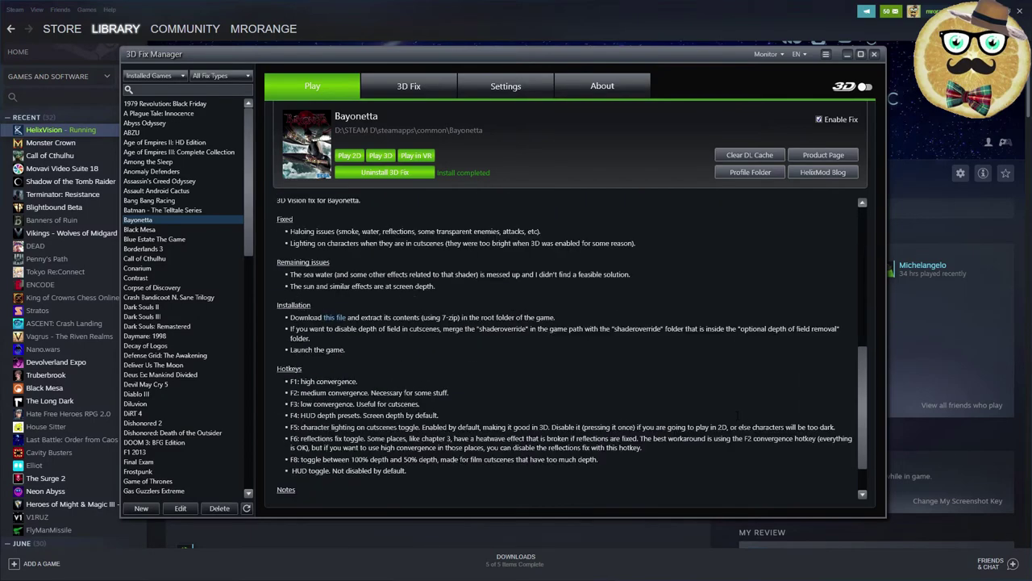
pyautogui.scroll(7, 733, 421)
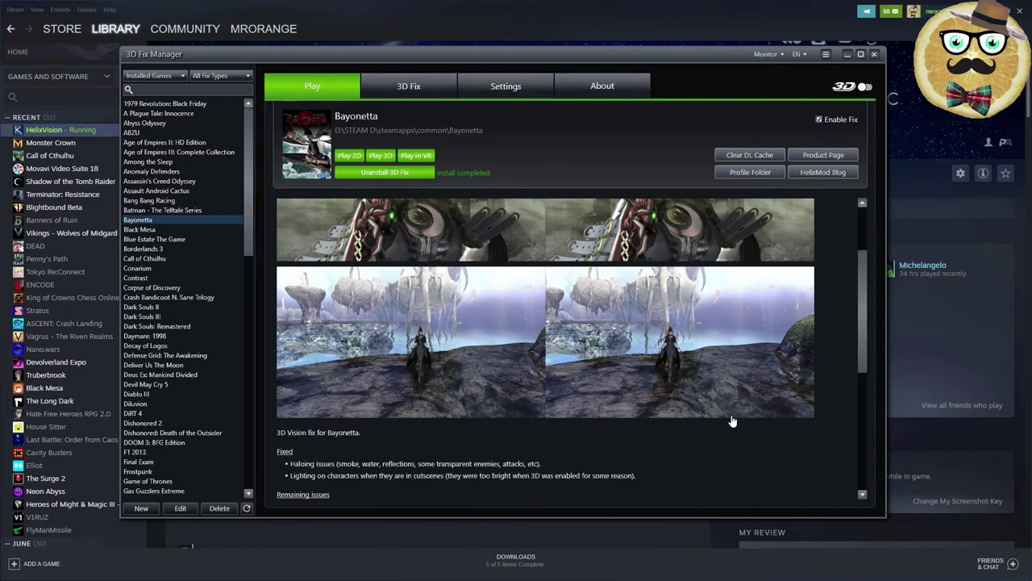
pyautogui.scroll(2, 732, 421)
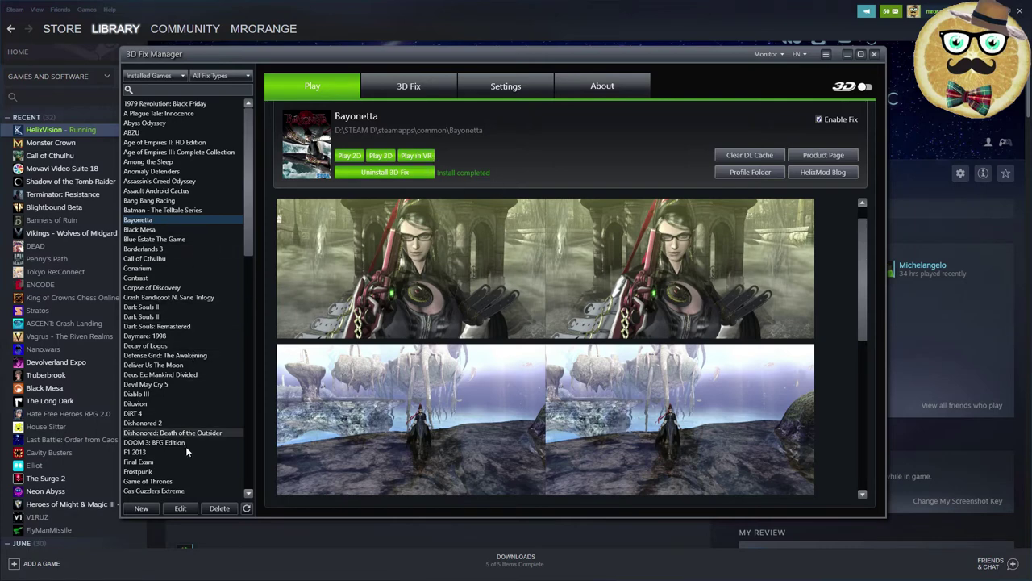
pyautogui.scroll(-2, 306, 242)
pyautogui.scroll(1, 371, 210)
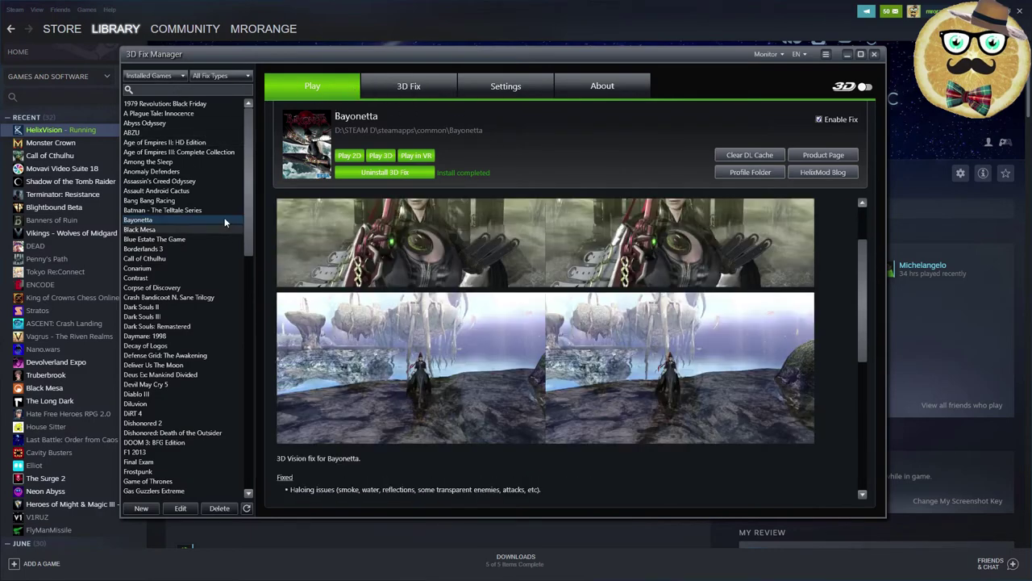
# Check the available game list filter and fix type filter options, keeping Installed Games selected.
pyautogui.click(180, 77)
pyautogui.click(142, 98)
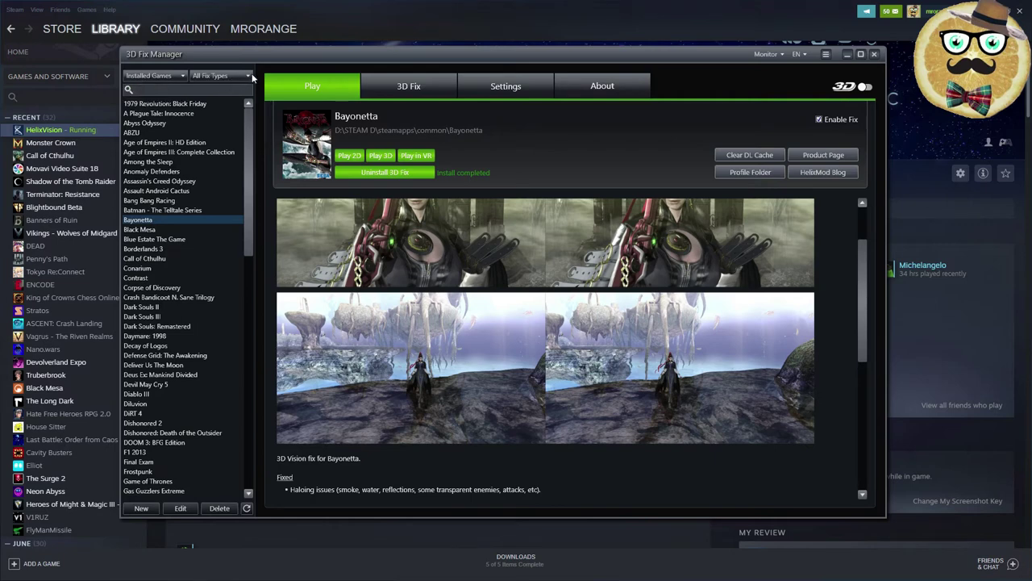
pyautogui.click(249, 76)
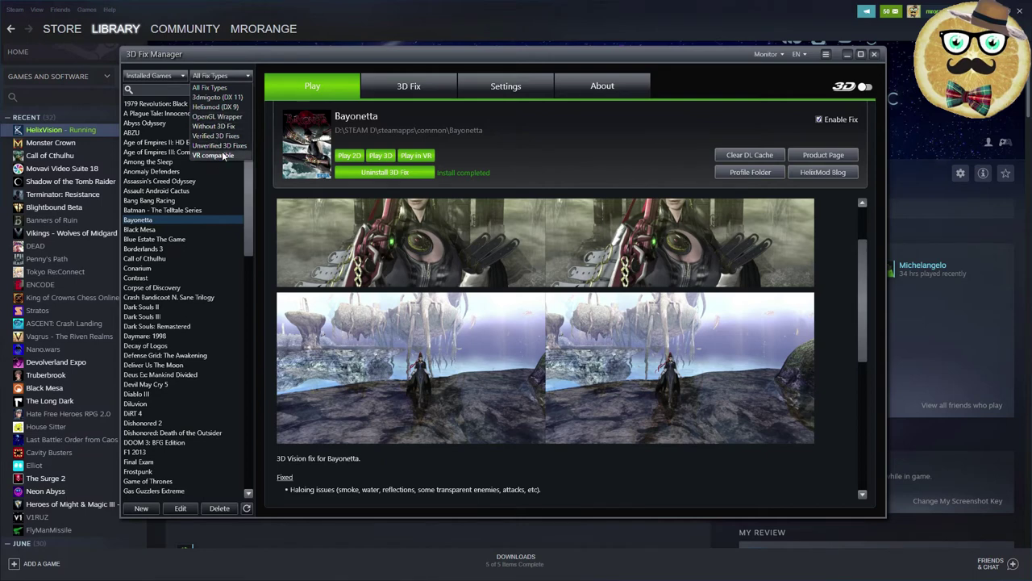
# Examine Bayonetta's 3D fix information, hotkey management and preset settings.
pyautogui.click(416, 91)
pyautogui.click(414, 87)
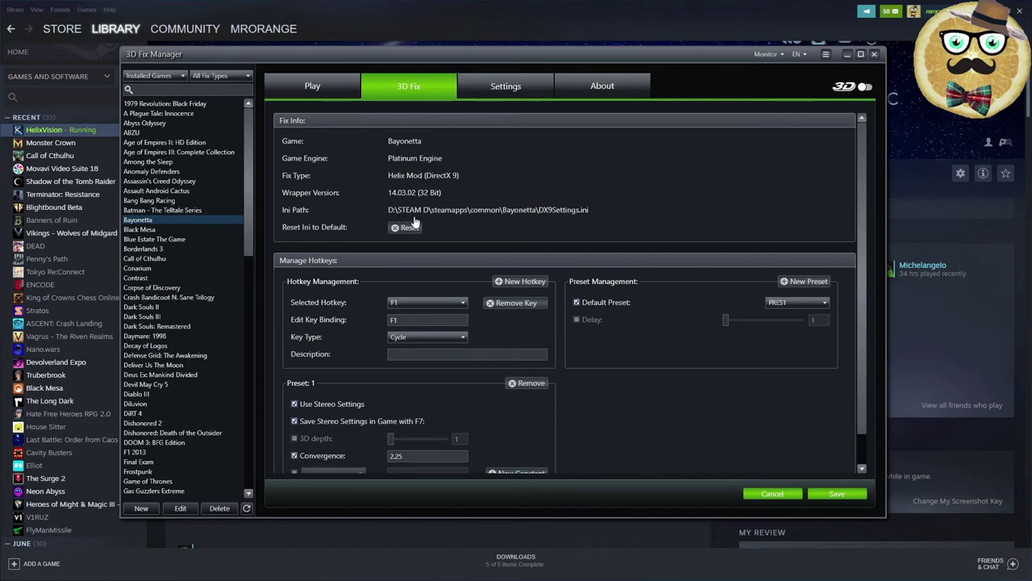
pyautogui.scroll(-1, 484, 342)
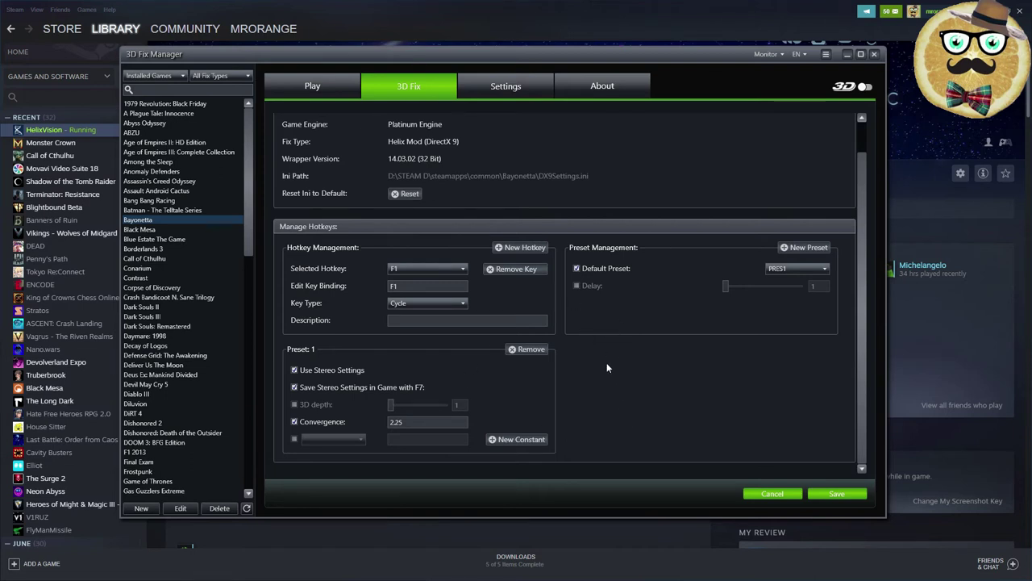
# Look over the application settings, the Nvidia 3D settings and the monitor and projector display profiles.
pyautogui.click(504, 87)
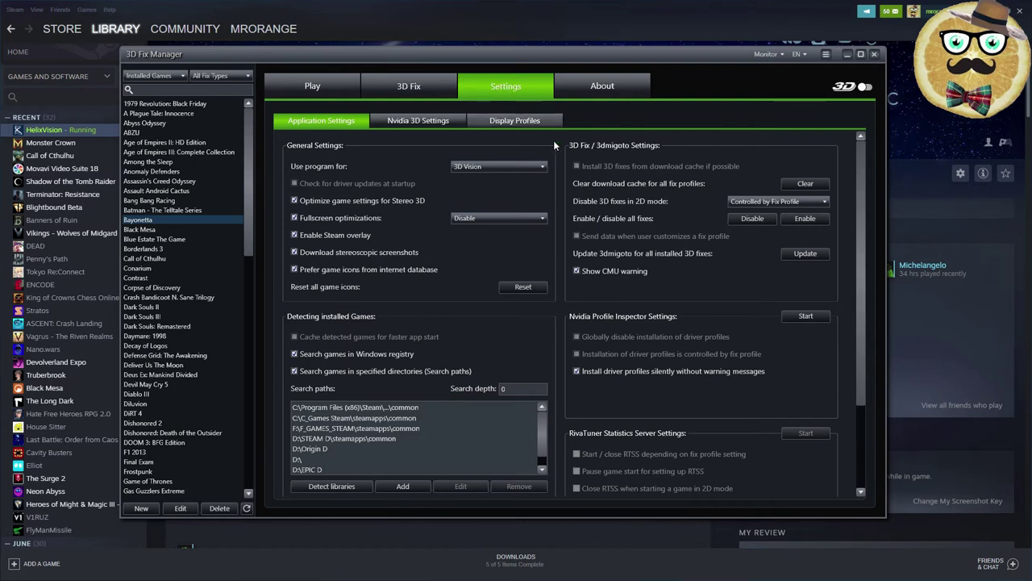
pyautogui.moveTo(594, 200)
pyautogui.click(424, 120)
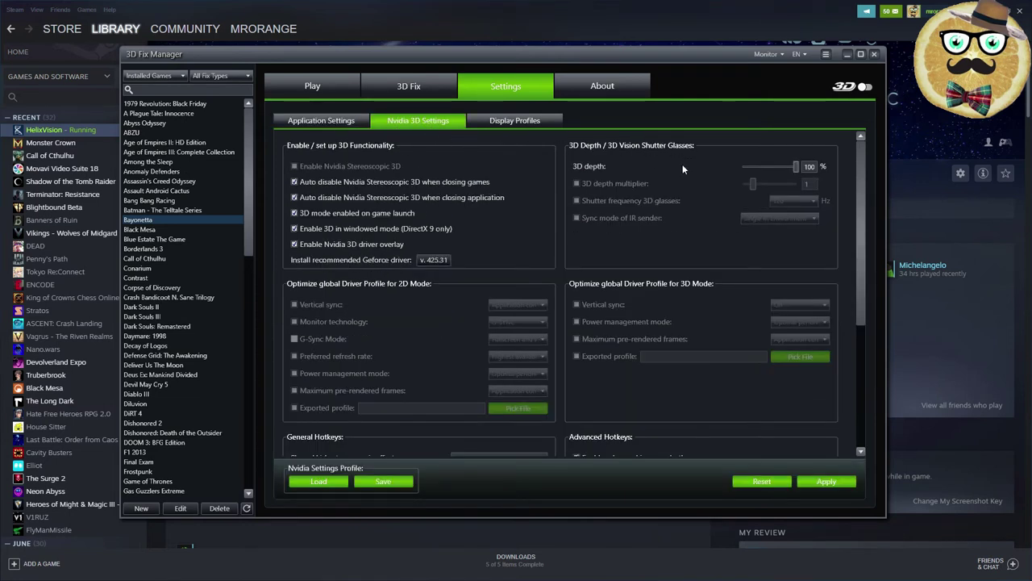
pyautogui.click(508, 123)
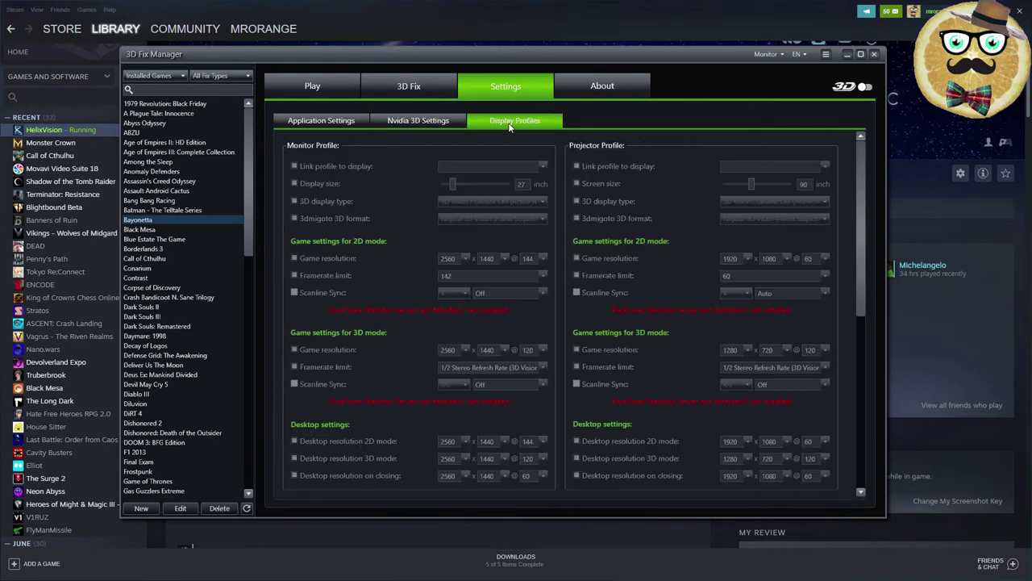
# Review the full application settings, including game search paths and launcher options, and browse the installed games list.
pyautogui.click(351, 122)
pyautogui.scroll(-1, 495, 276)
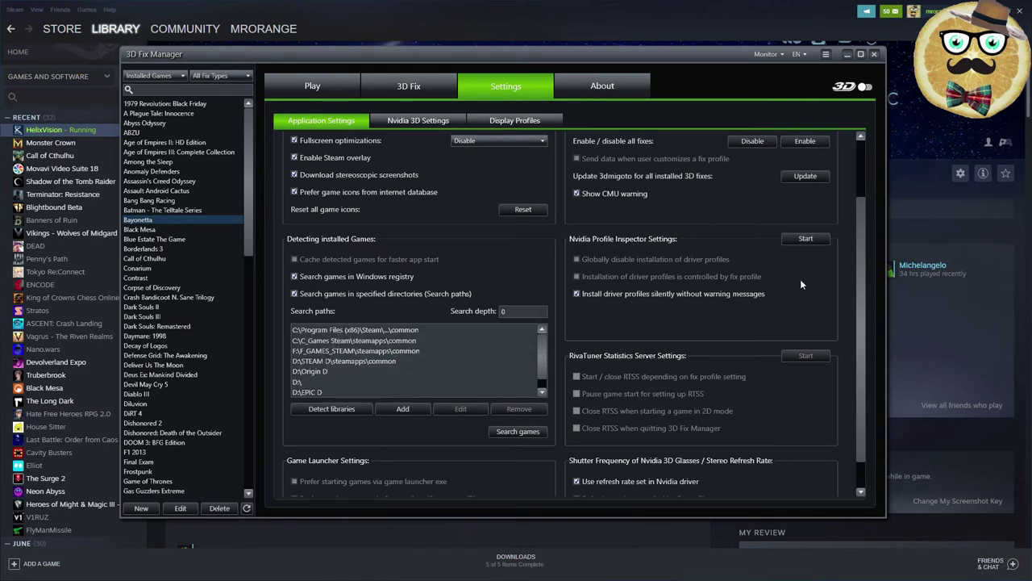
pyautogui.scroll(-15, 213, 161)
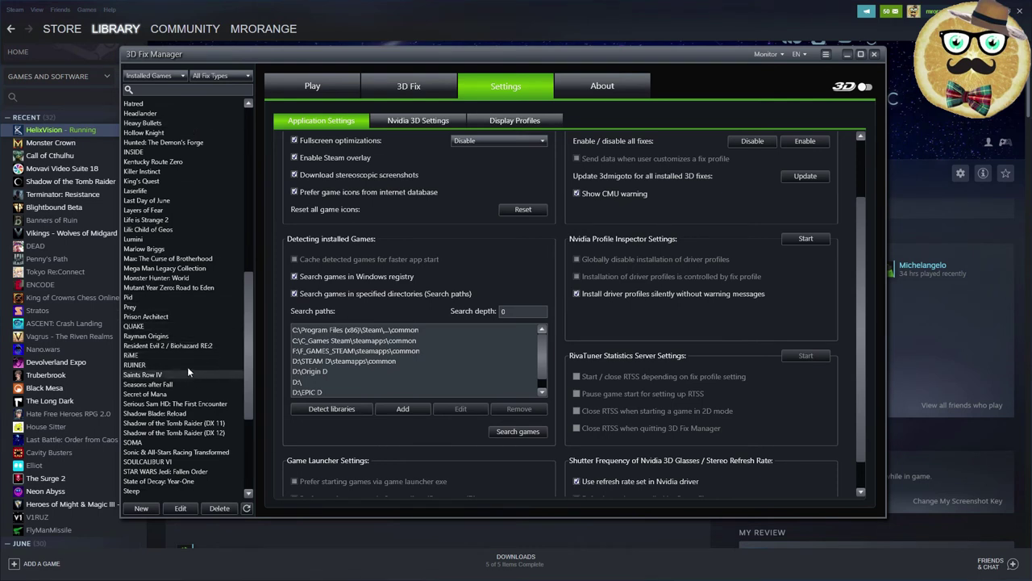
pyautogui.scroll(-1, 471, 395)
pyautogui.scroll(-1, 497, 459)
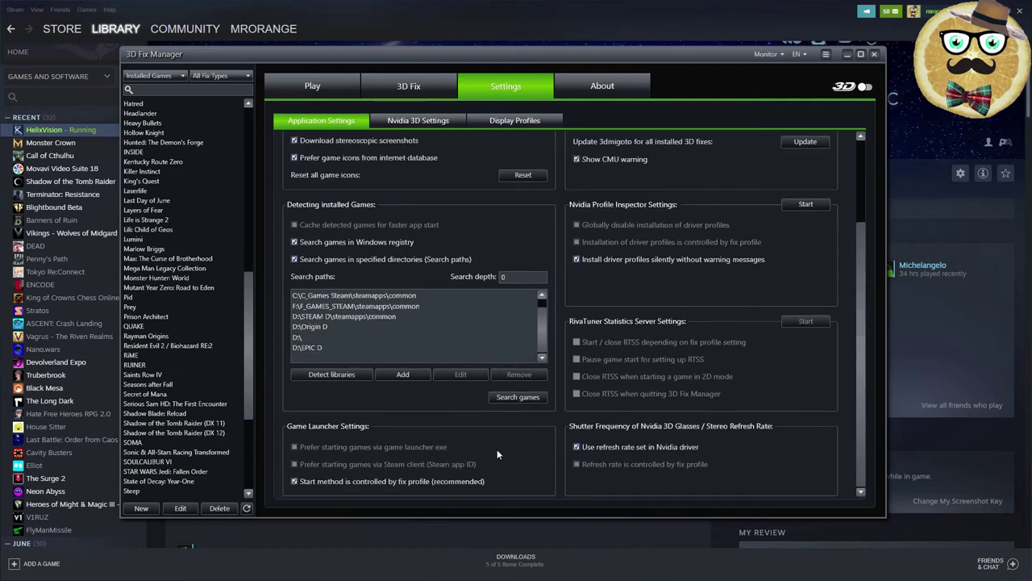
pyautogui.scroll(6, 234, 404)
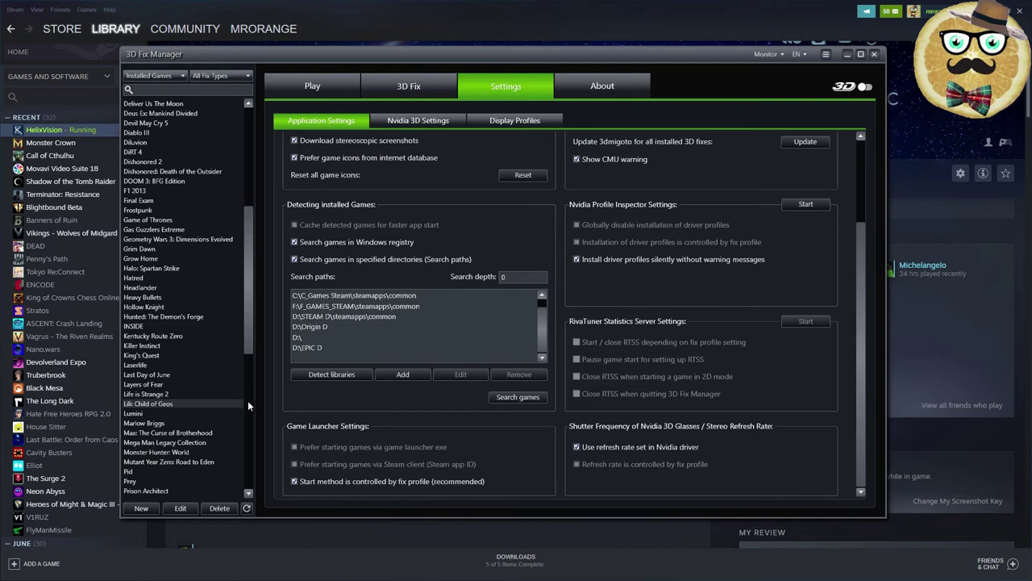
pyautogui.scroll(3, 508, 401)
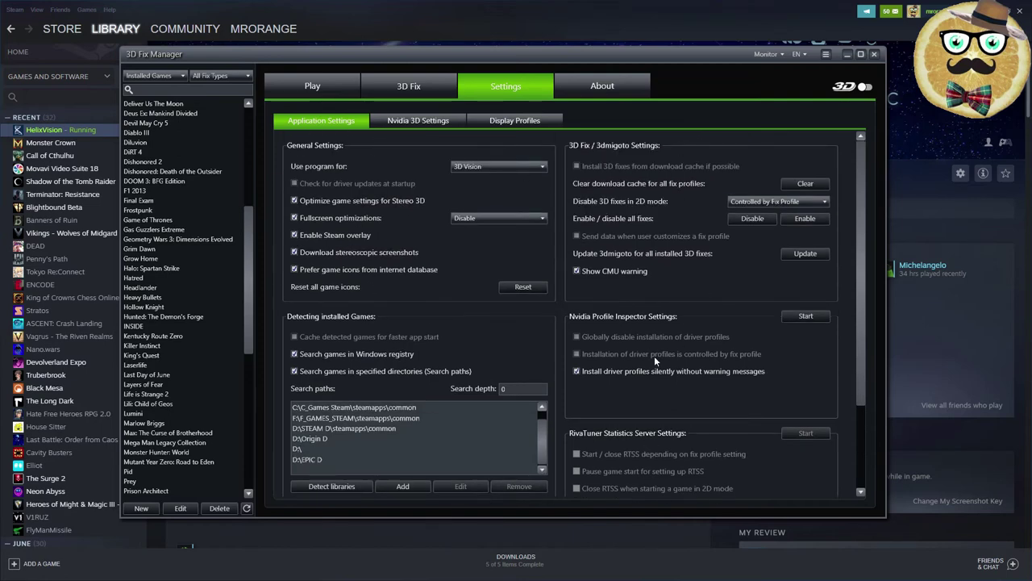
# Review the remaining application settings, the Nvidia 3D settings with their hotkey, screenshot and laser sight options, and the display profiles.
pyautogui.scroll(-3, 657, 369)
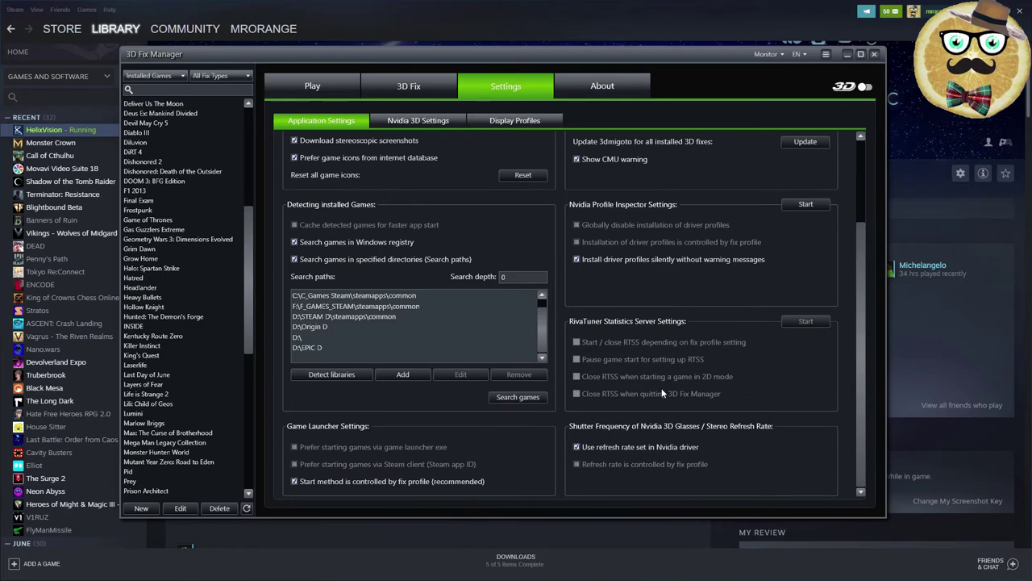
pyautogui.click(434, 120)
pyautogui.scroll(-4, 758, 375)
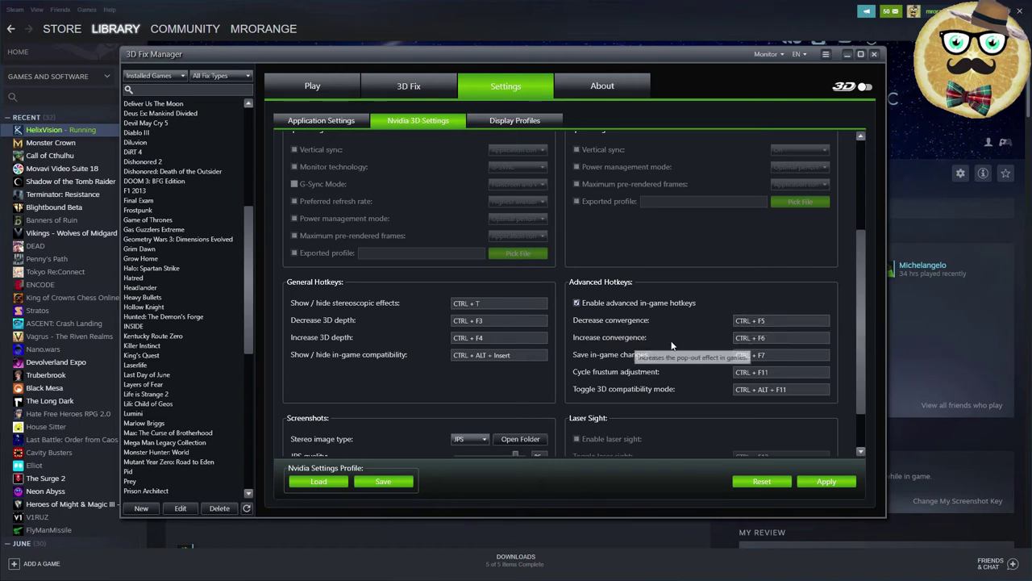
pyautogui.scroll(-2, 714, 384)
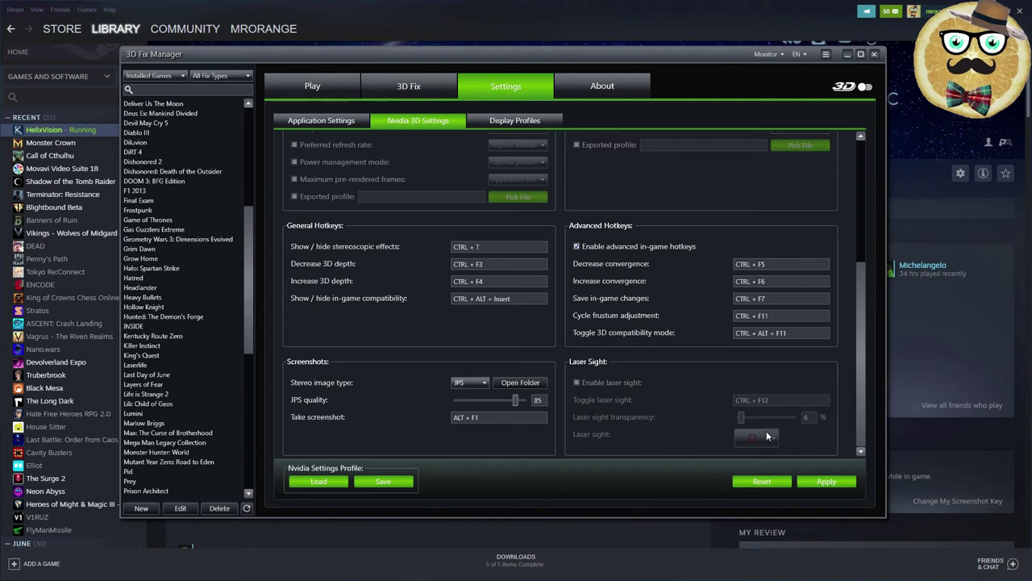
pyautogui.scroll(8, 701, 383)
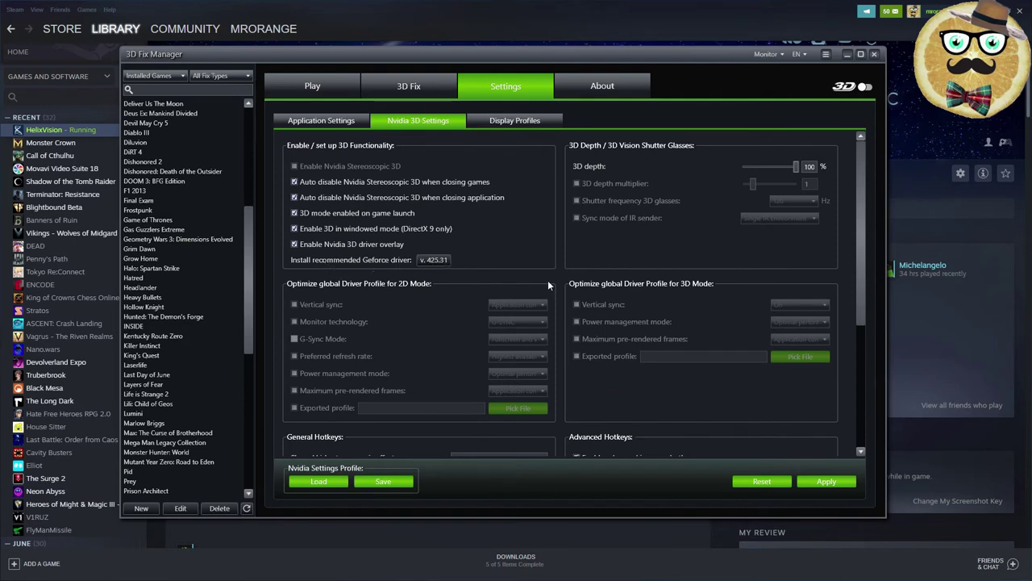
pyautogui.click(542, 121)
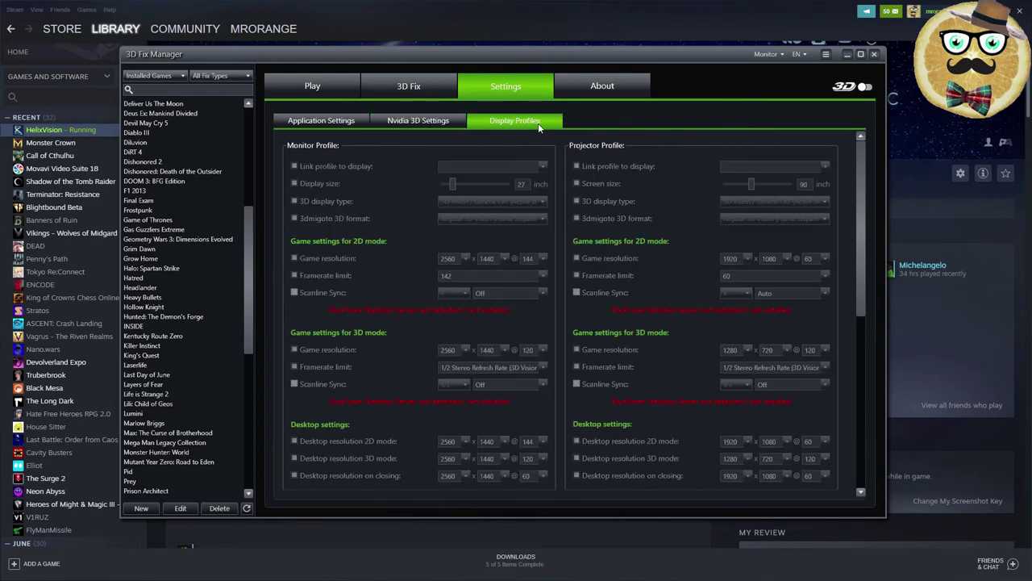
# Check the program's About information and read The Waylanders 3D fix post with its download and usage instructions on the HelixMod blog.
pyautogui.click(584, 86)
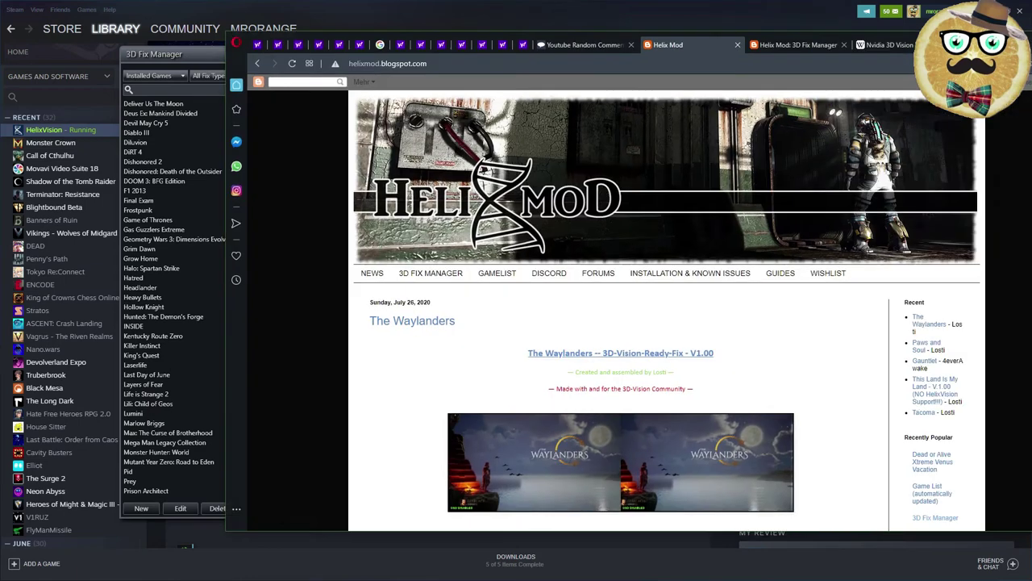
pyautogui.scroll(-3, 572, 303)
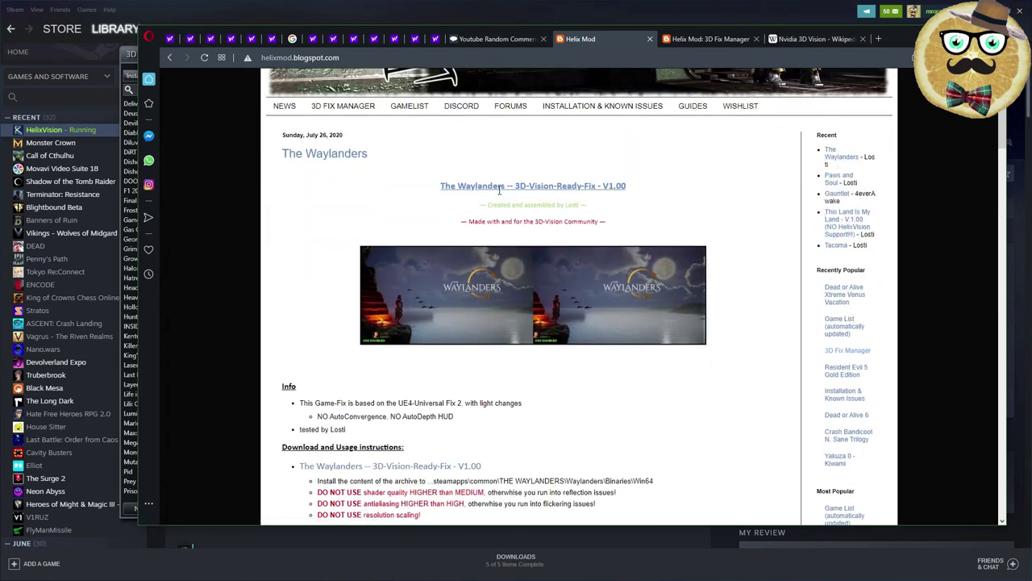
pyautogui.scroll(-3, 396, 224)
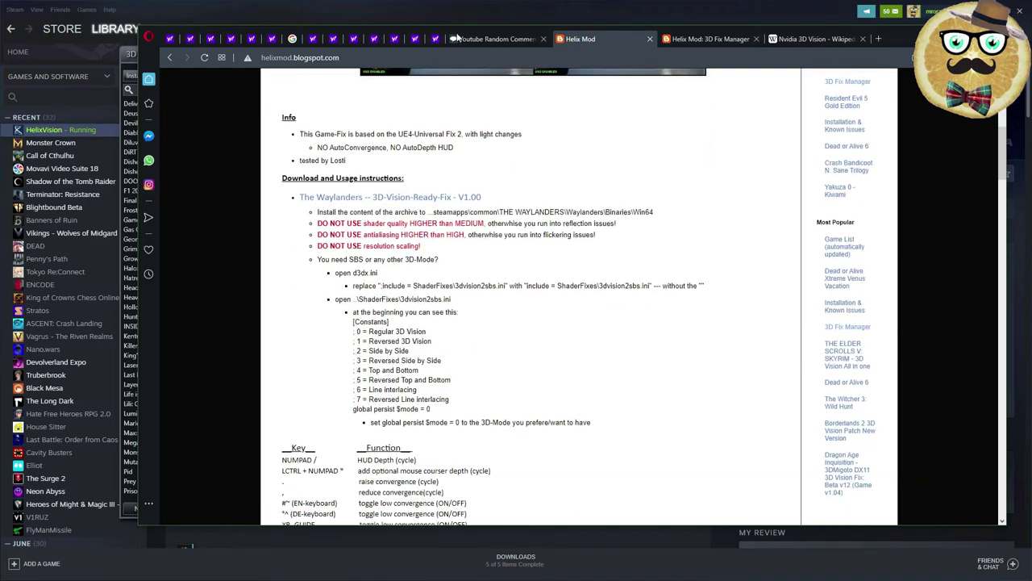
pyautogui.scroll(-2, 463, 226)
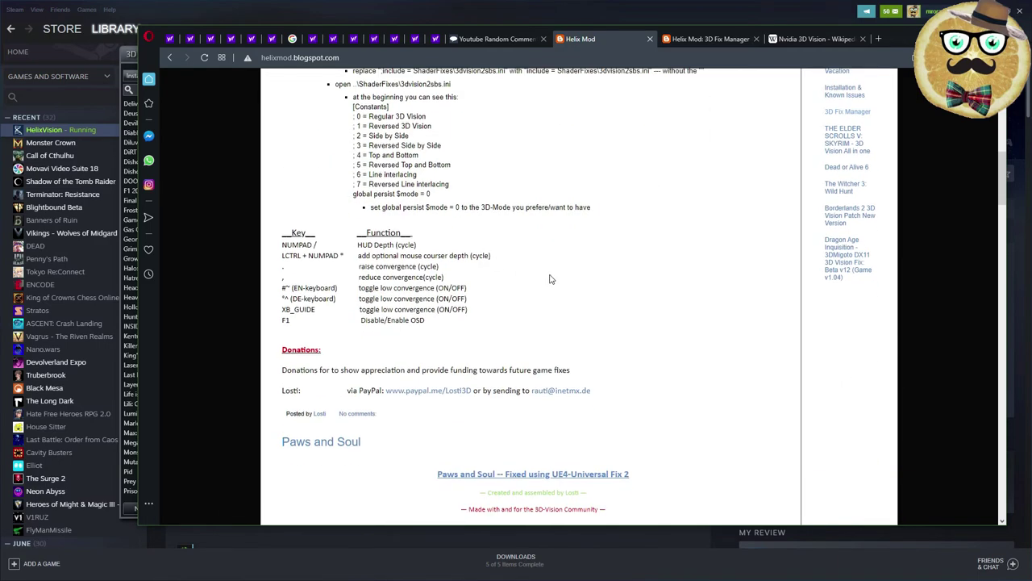
pyautogui.scroll(-1, 576, 345)
pyautogui.scroll(-1, 565, 340)
pyautogui.scroll(5, 508, 331)
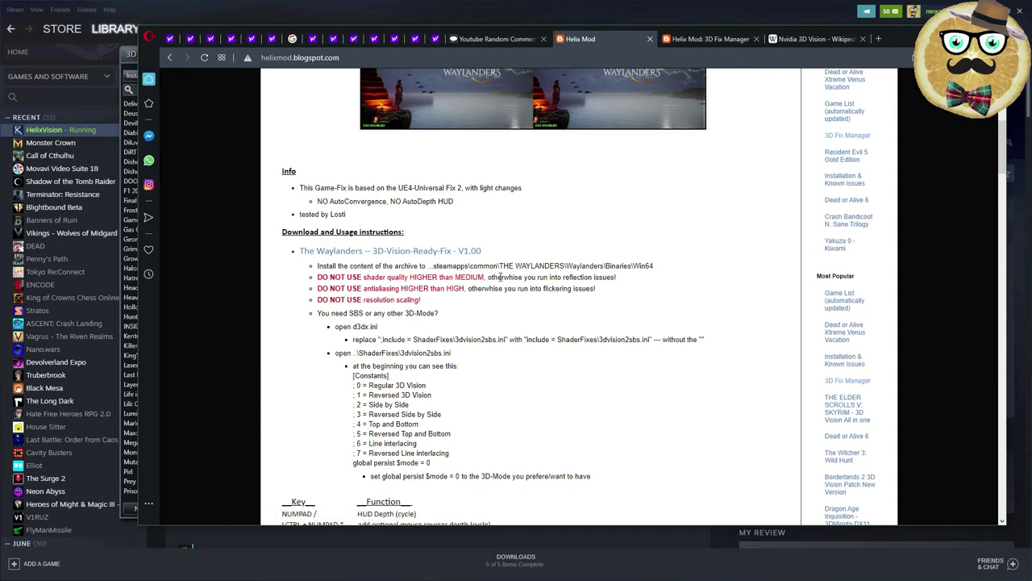
pyautogui.scroll(2, 455, 262)
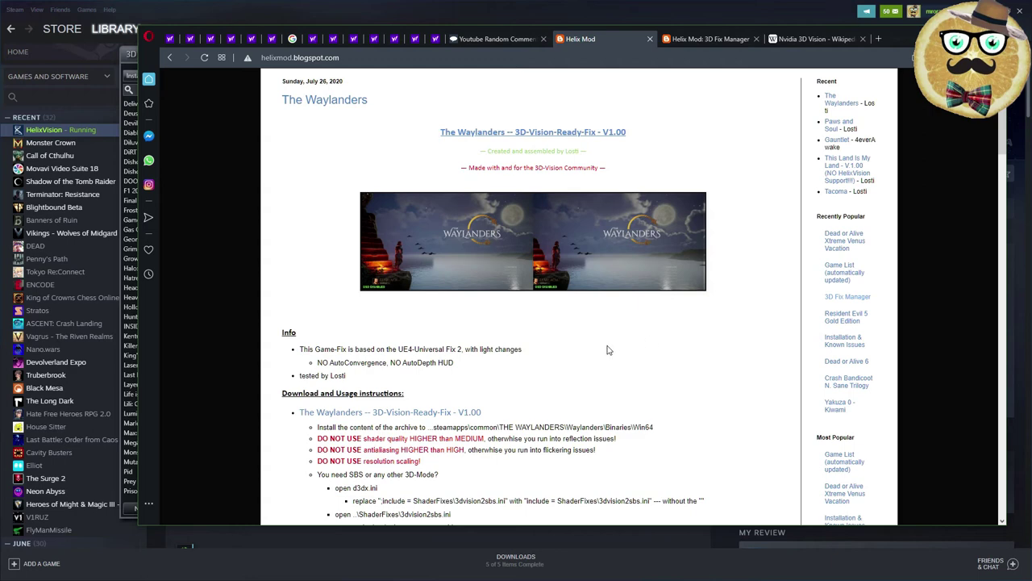
pyautogui.scroll(-2, 609, 351)
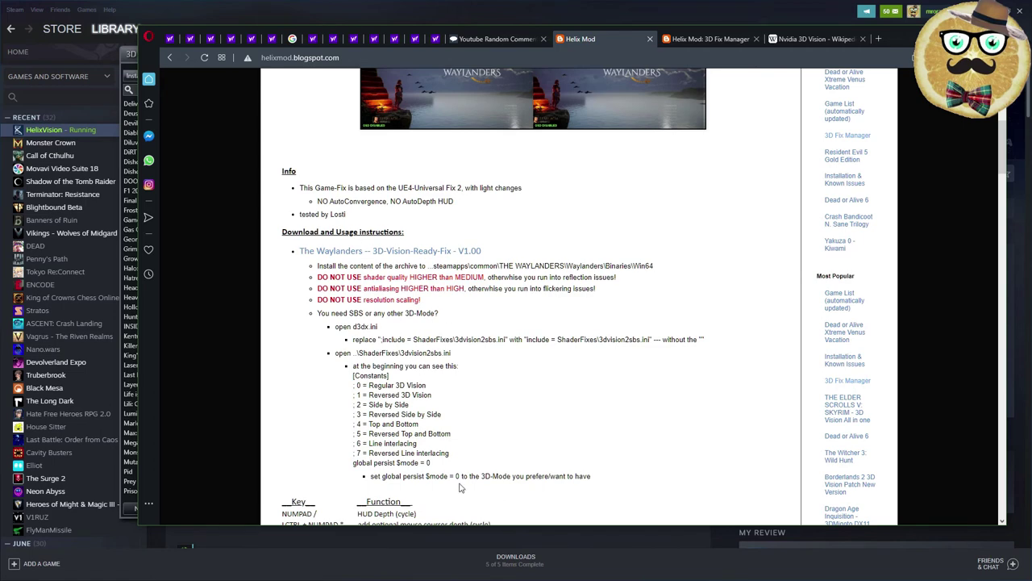
pyautogui.scroll(-2, 453, 454)
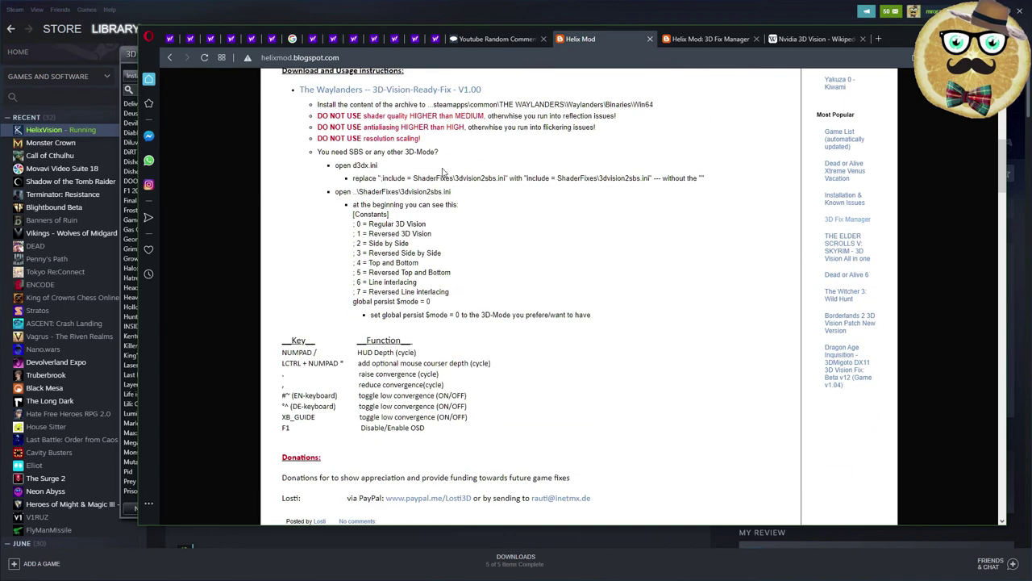
pyautogui.scroll(2, 444, 333)
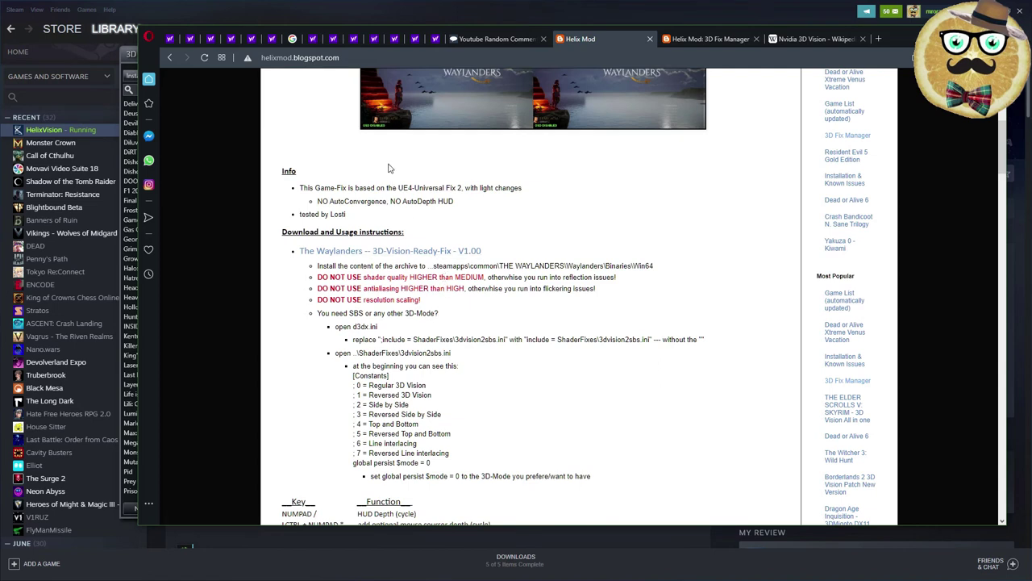
pyautogui.scroll(1, 508, 276)
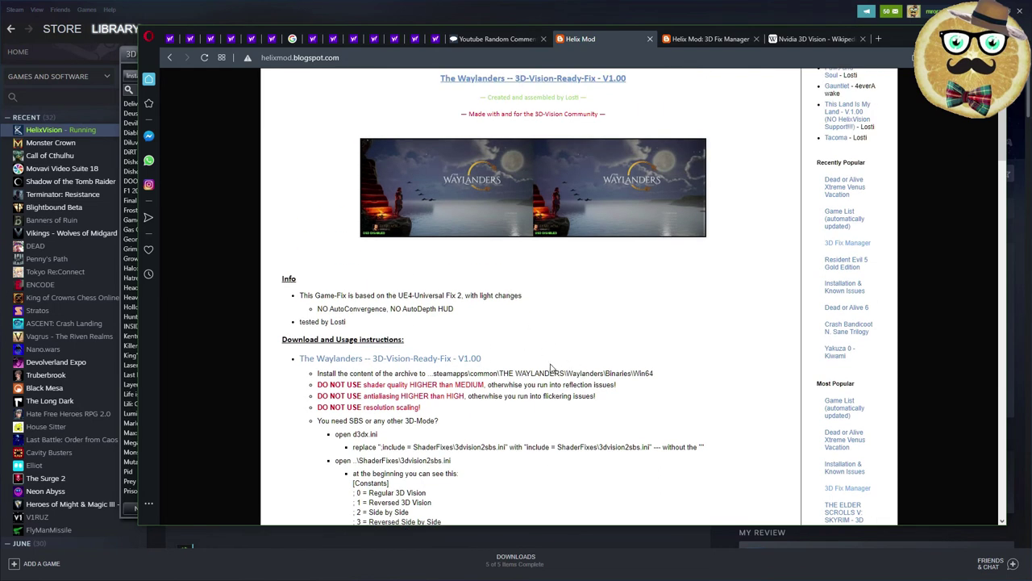
pyautogui.scroll(2, 562, 375)
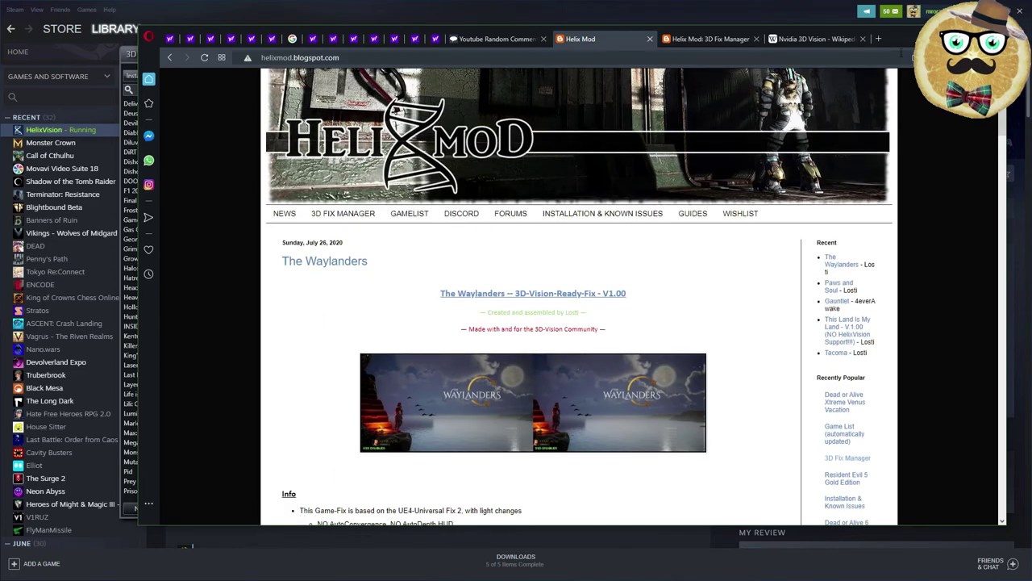
pyautogui.click(947, 39)
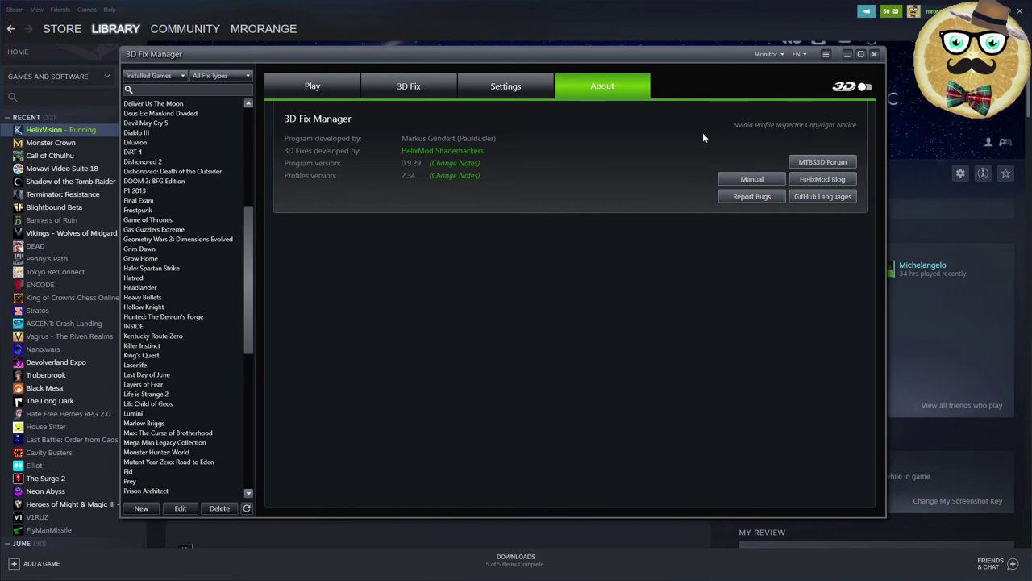
# Return to the game page view in 3D Fix Manager and examine the 3D fix information for Life is Strange 2.
pyautogui.click(304, 92)
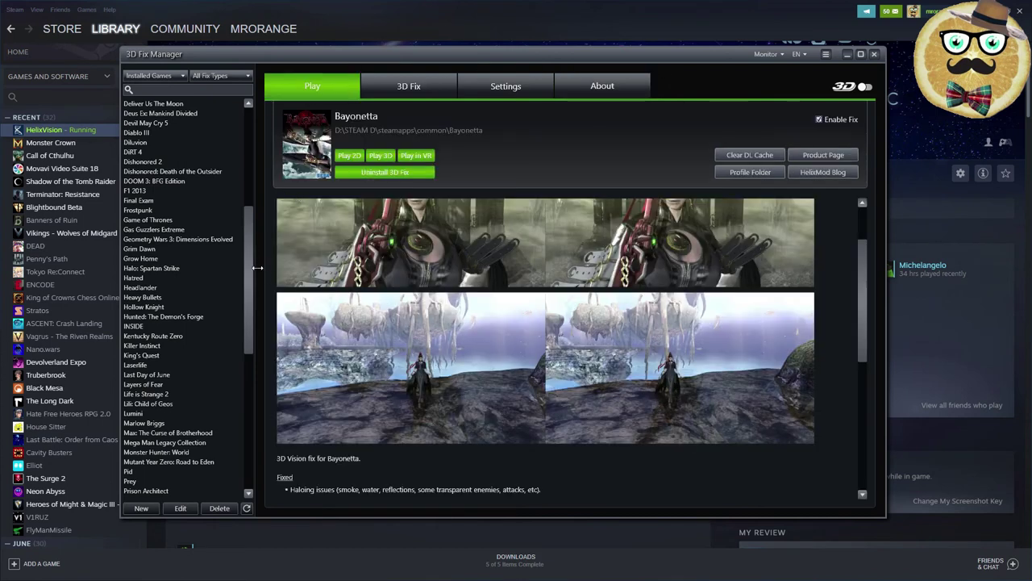
pyautogui.scroll(-4, 246, 266)
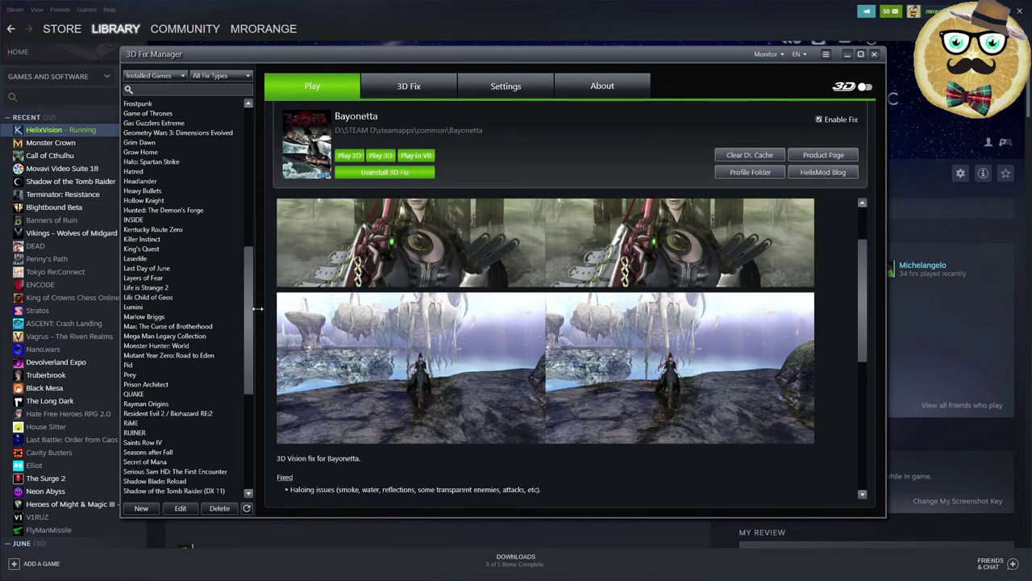
pyautogui.click(177, 286)
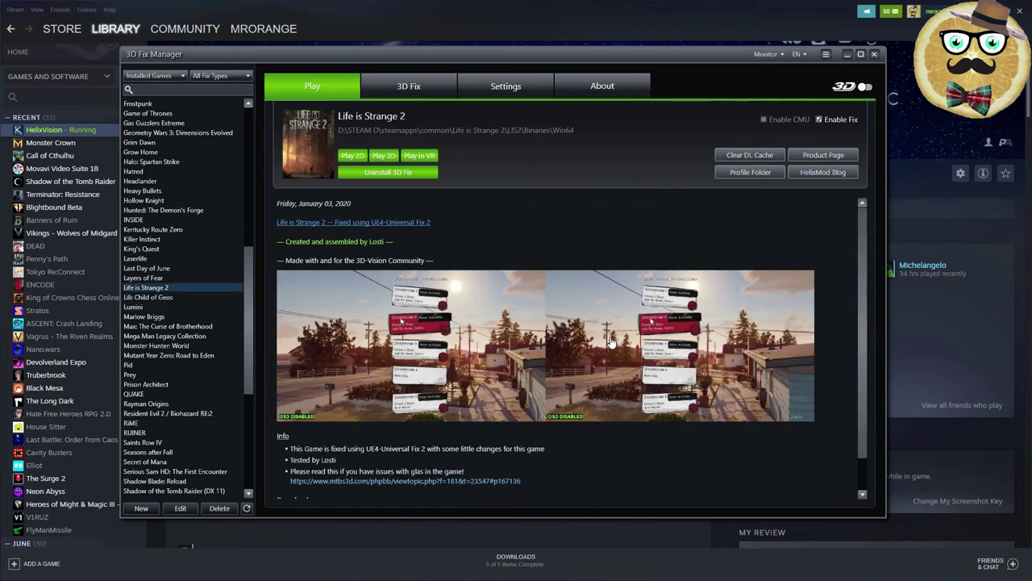
pyautogui.scroll(-1, 577, 329)
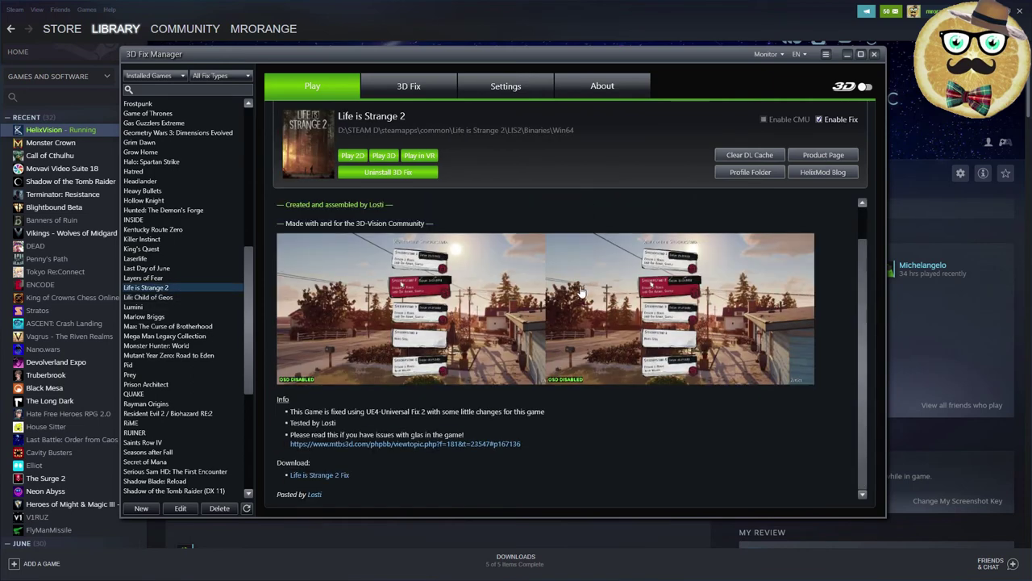
pyautogui.scroll(1, 580, 291)
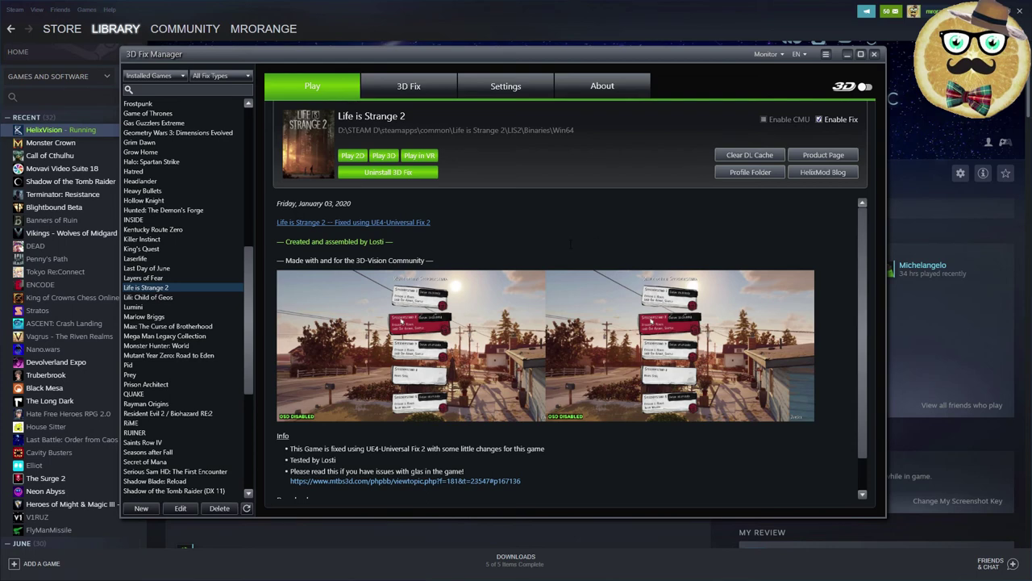
# View Prey's 3D fix page and browse the whole installed games list from end to start.
pyautogui.click(211, 374)
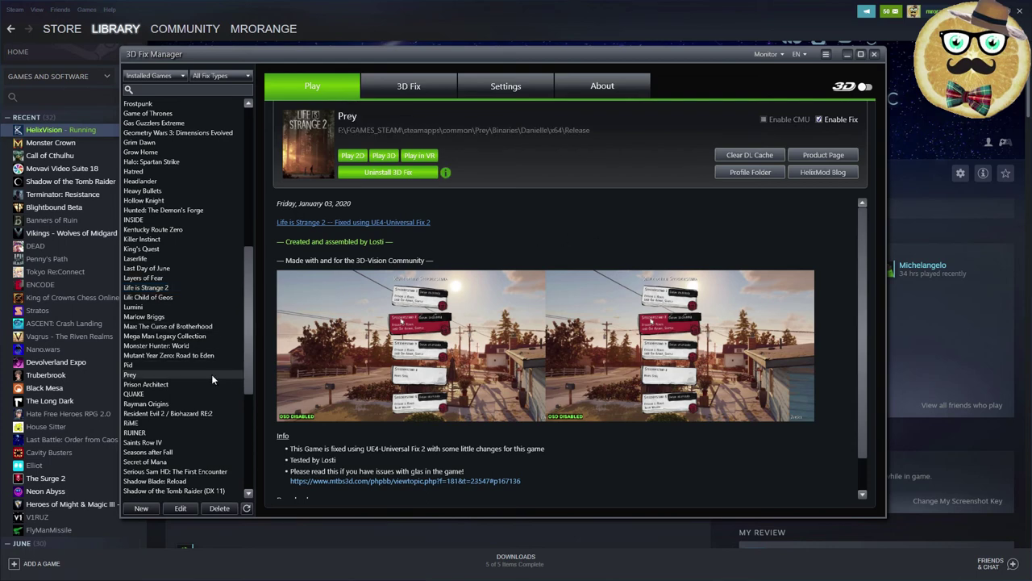
pyautogui.scroll(-2, 211, 374)
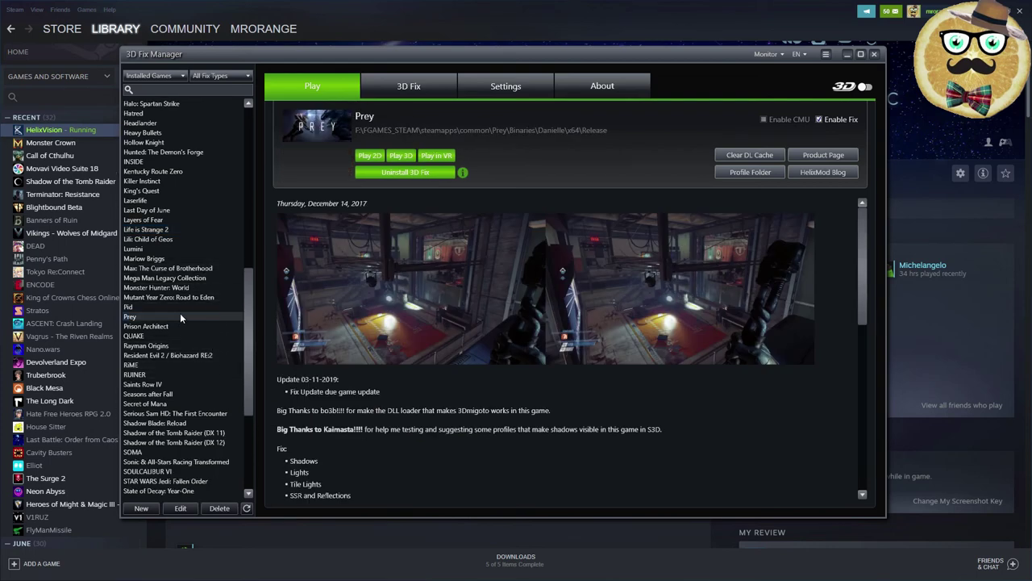
pyautogui.scroll(-2, 179, 313)
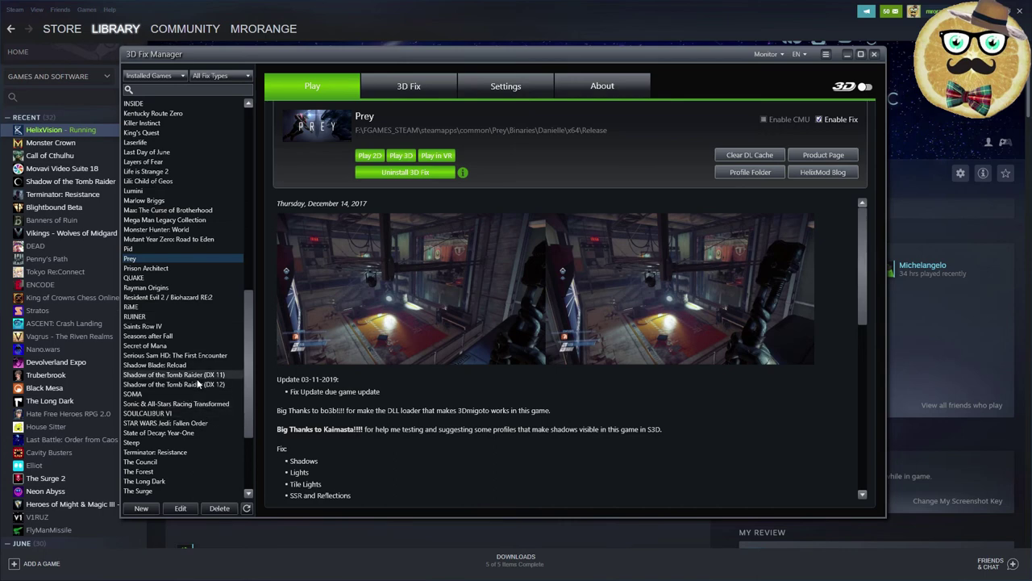
pyautogui.scroll(-4, 203, 387)
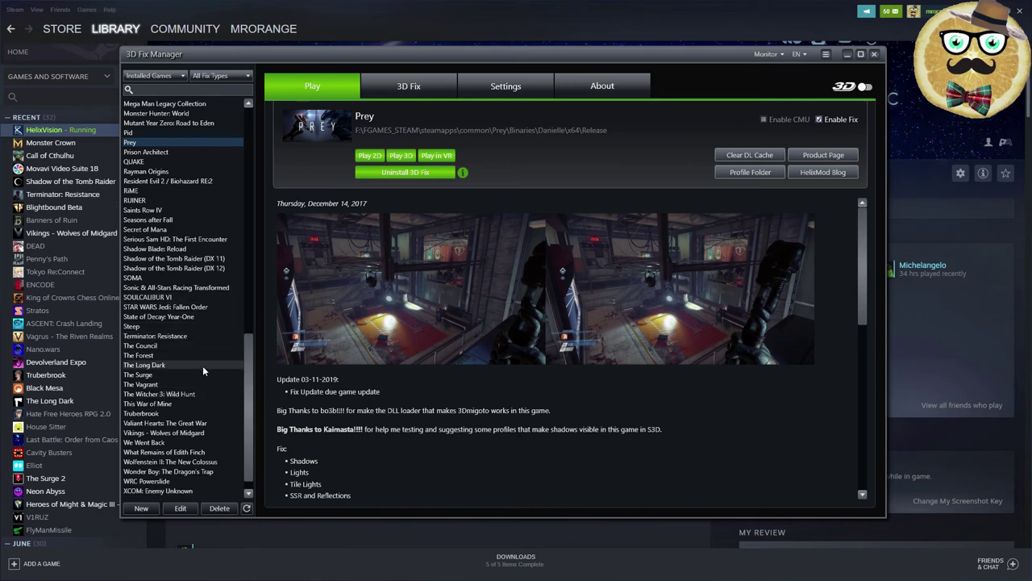
pyautogui.scroll(-1, 200, 404)
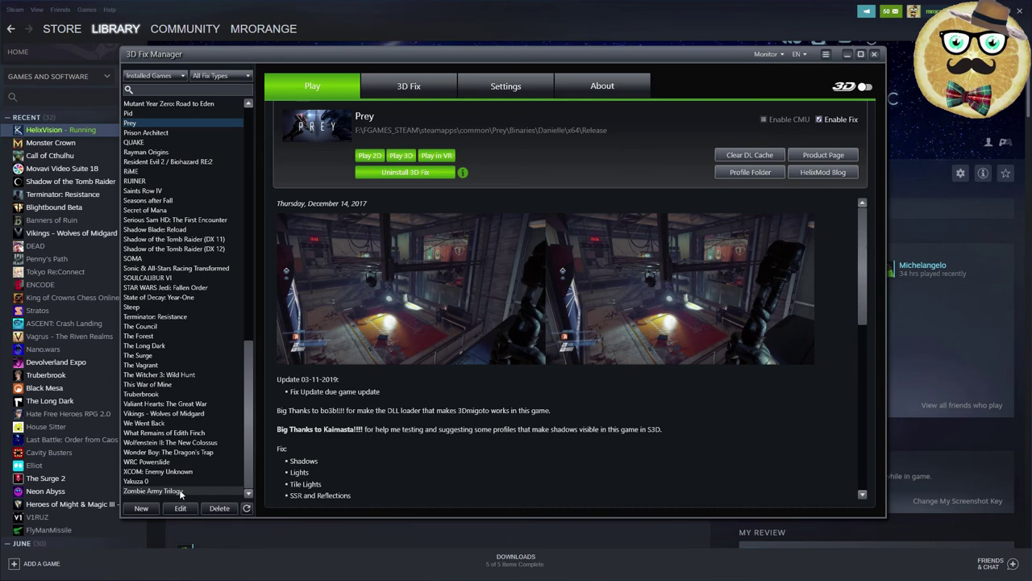
pyautogui.scroll(15, 182, 452)
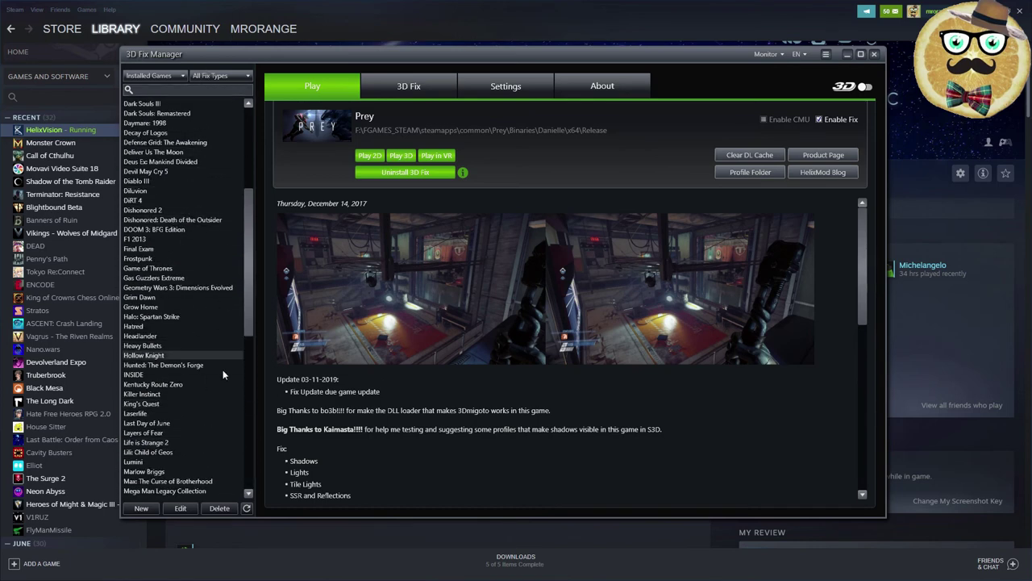
pyautogui.scroll(3, 222, 351)
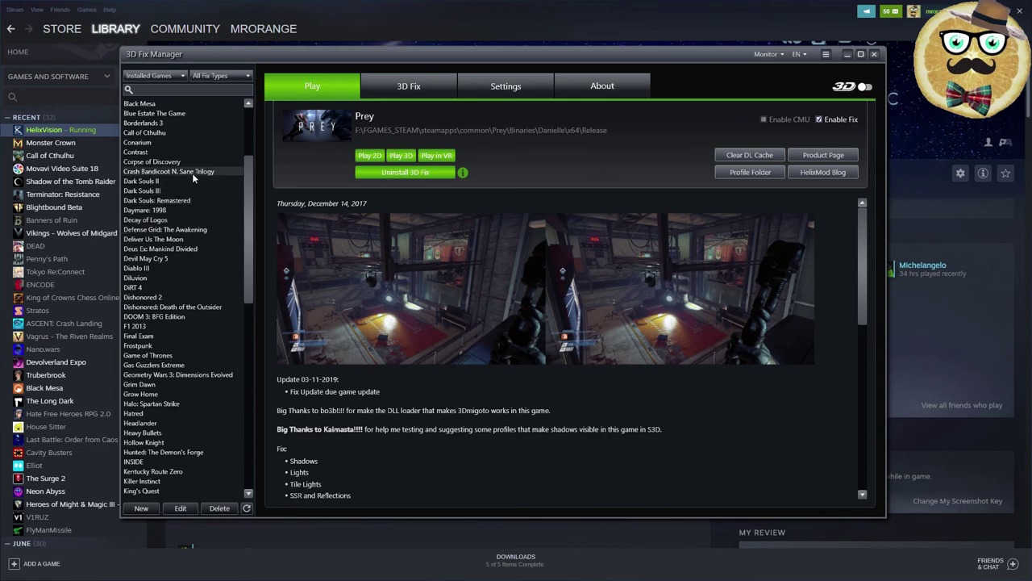
pyautogui.scroll(3, 229, 278)
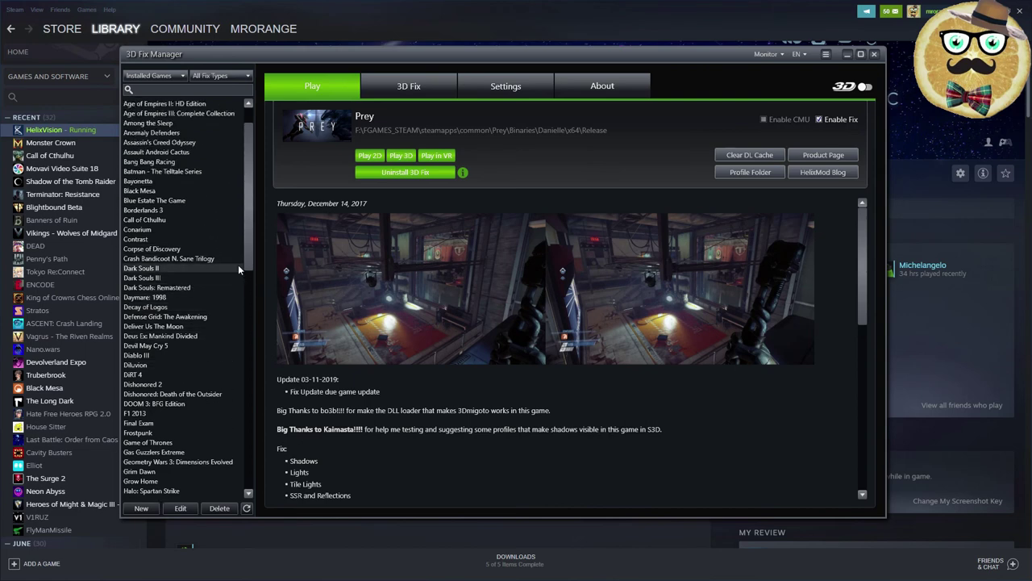
pyautogui.scroll(2, 236, 300)
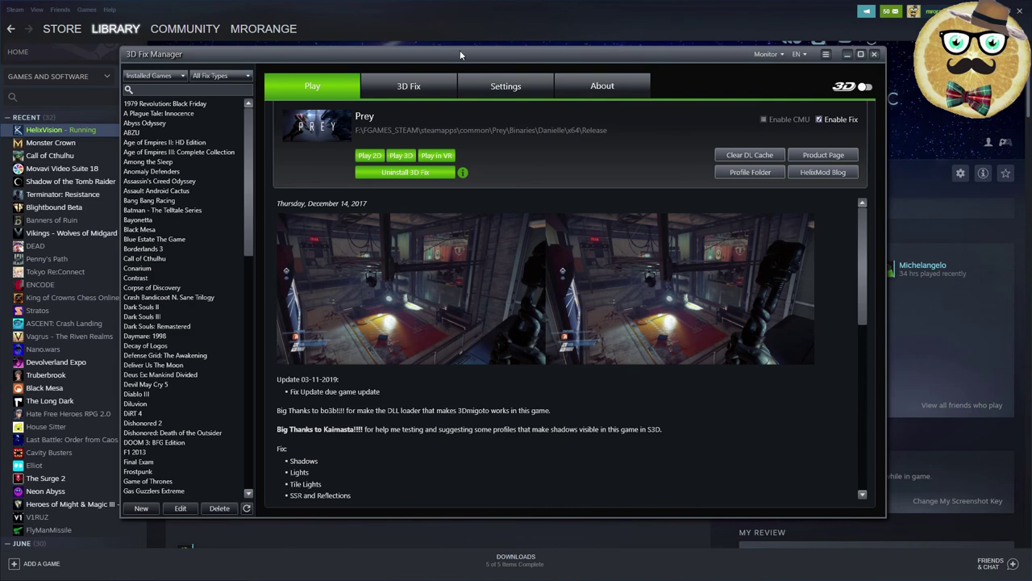
# Switch to Steam and look through HelixVision's store page, including its early access notes, system requirements and customer reviews section.
pyautogui.moveTo(459, 49)
pyautogui.mouseDown()
pyautogui.moveTo(463, 139)
pyautogui.moveTo(465, 50)
pyautogui.mouseUp()
pyautogui.click(490, 54)
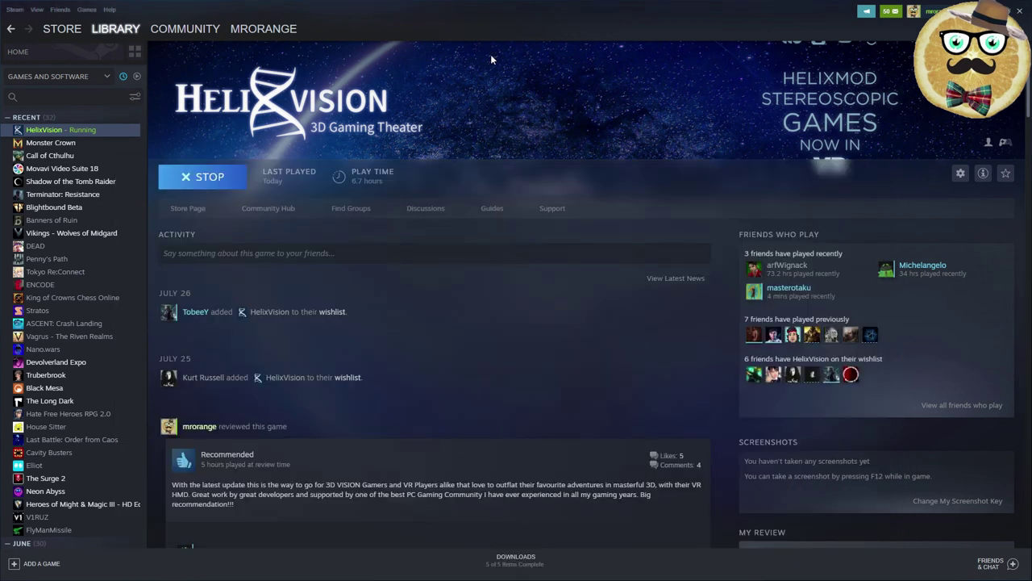
pyautogui.click(190, 209)
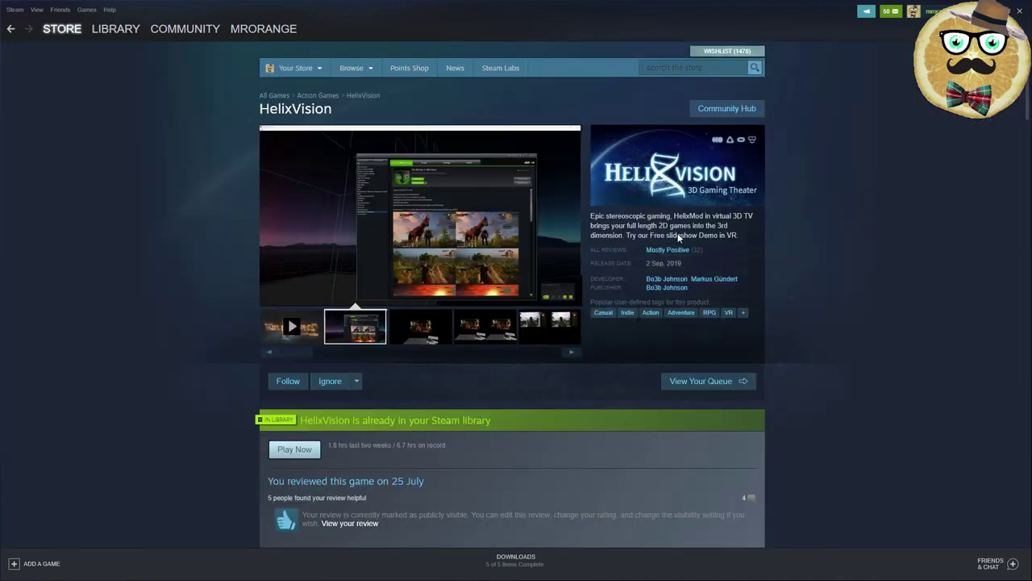
pyautogui.scroll(-9, 637, 354)
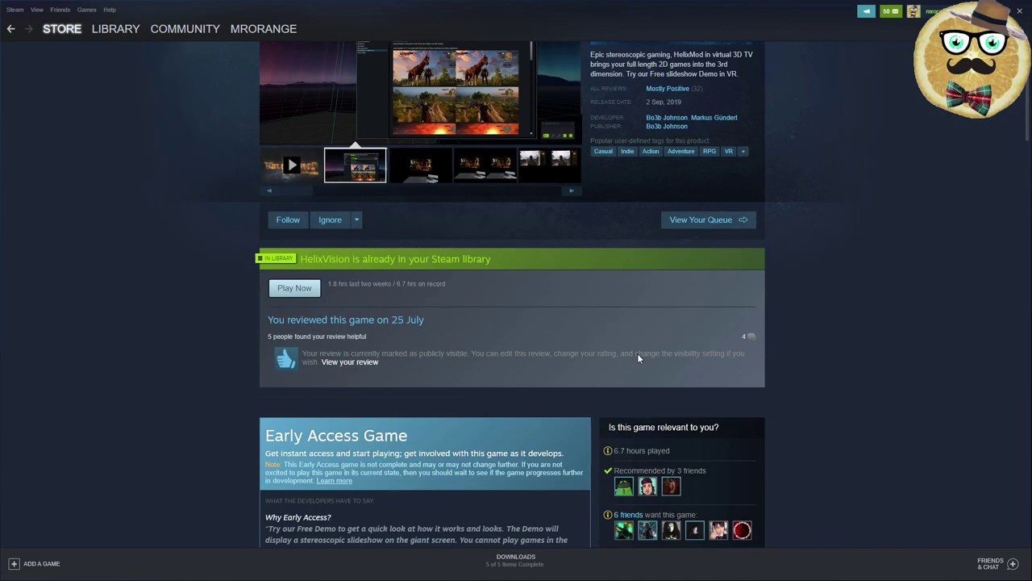
pyautogui.scroll(-20, 642, 383)
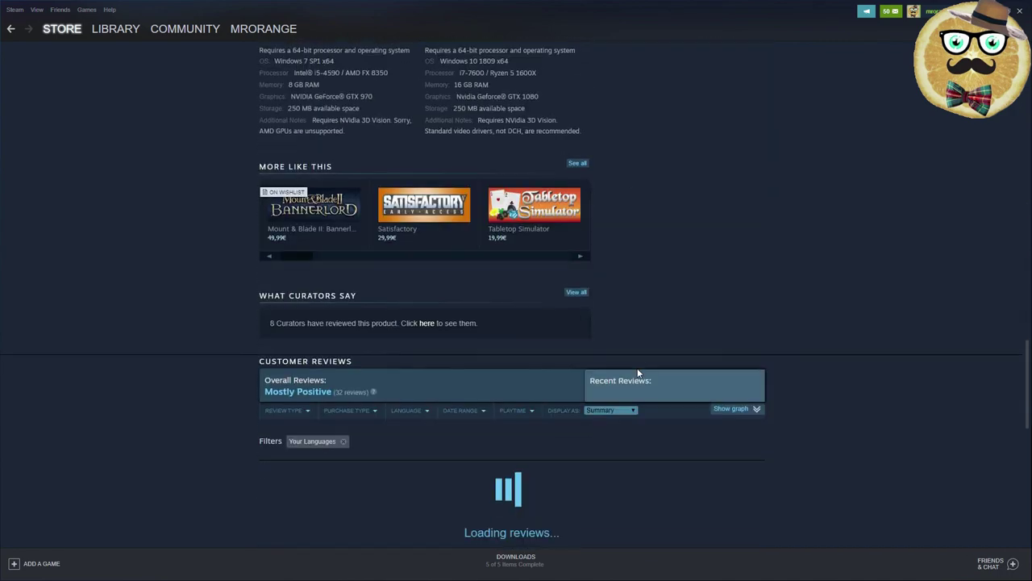
# Read the friends' and recently posted customer reviews of HelixVision, and return to the beginning of its store page.
pyautogui.scroll(-6, 755, 410)
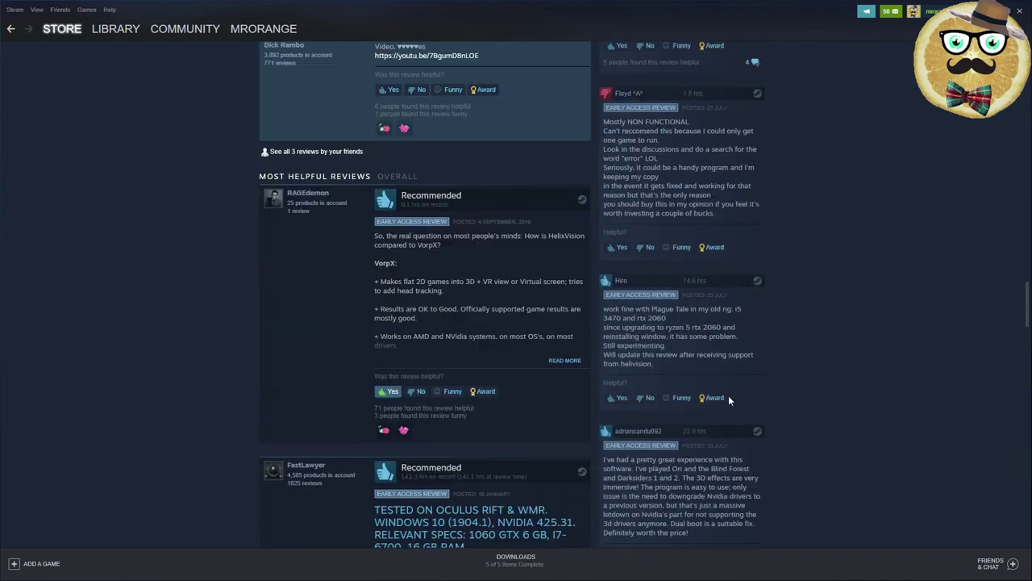
pyautogui.scroll(1, 722, 417)
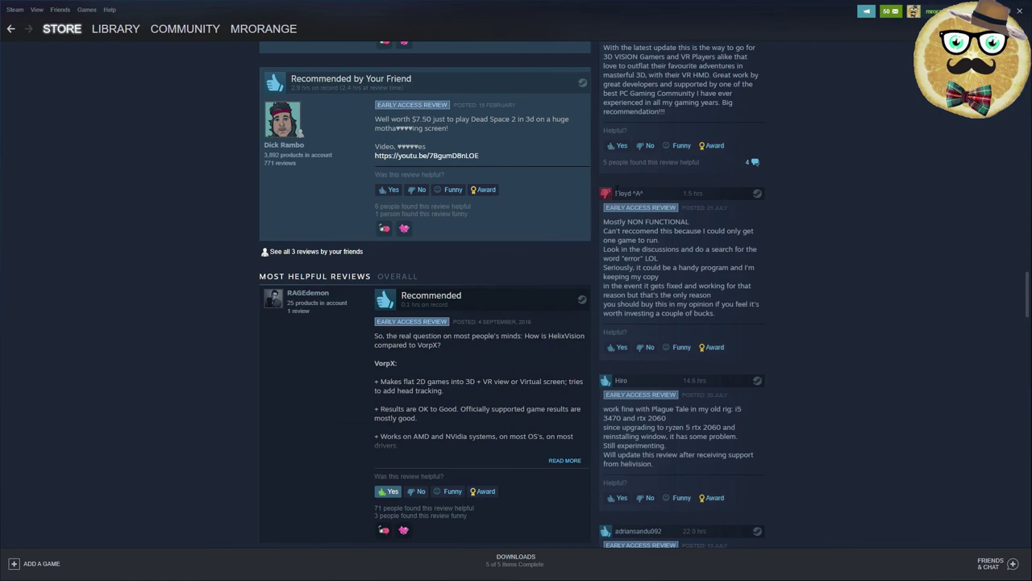
pyautogui.scroll(16, 870, 511)
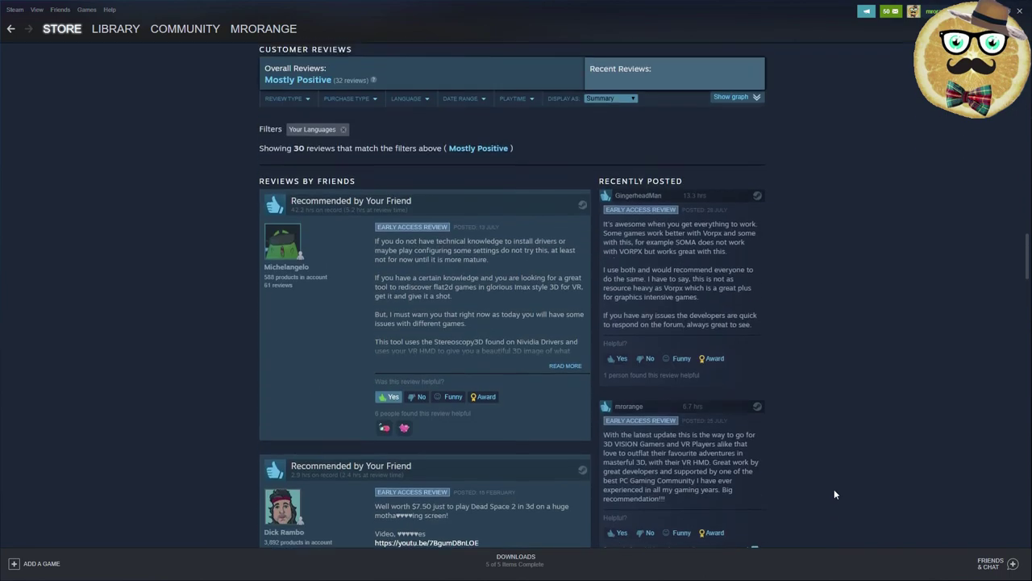
pyautogui.scroll(12, 814, 452)
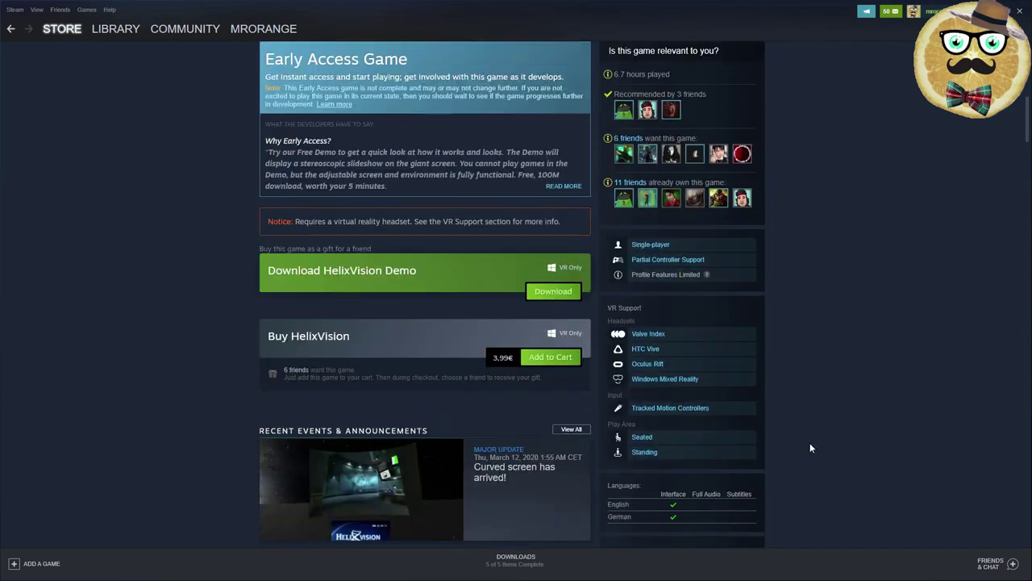
pyautogui.scroll(2, 809, 450)
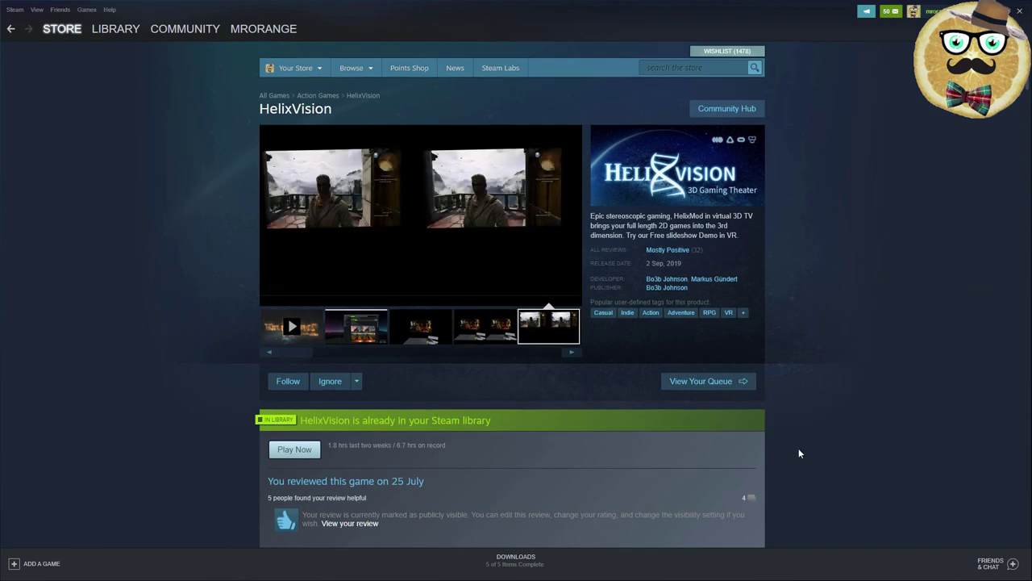
# Look over HelixVision's screenshots, early access note, demo download and purchase offers, and supported VR headsets on the store page.
pyautogui.scroll(-2, 799, 457)
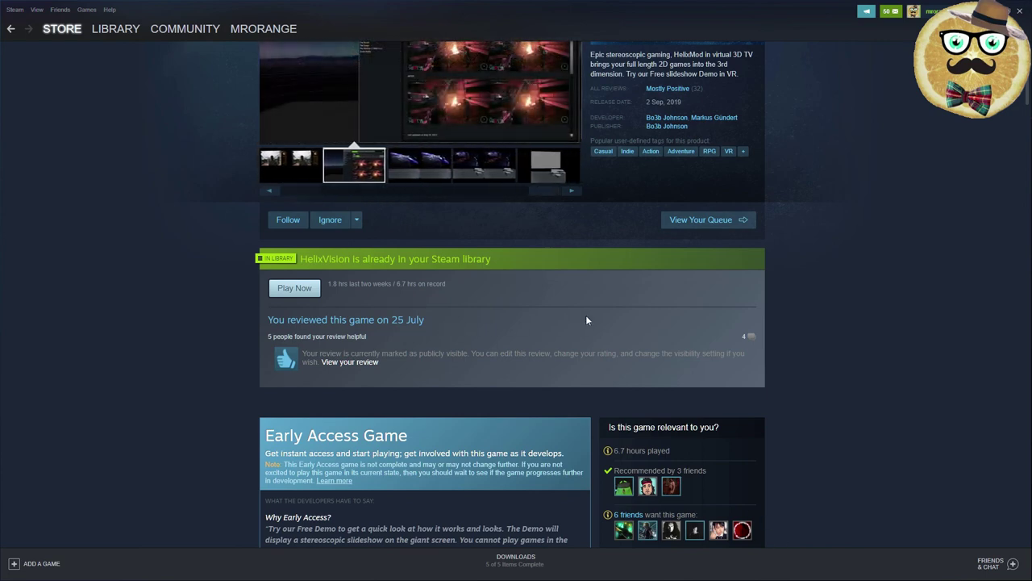
pyautogui.scroll(1, 663, 359)
pyautogui.scroll(1, 662, 358)
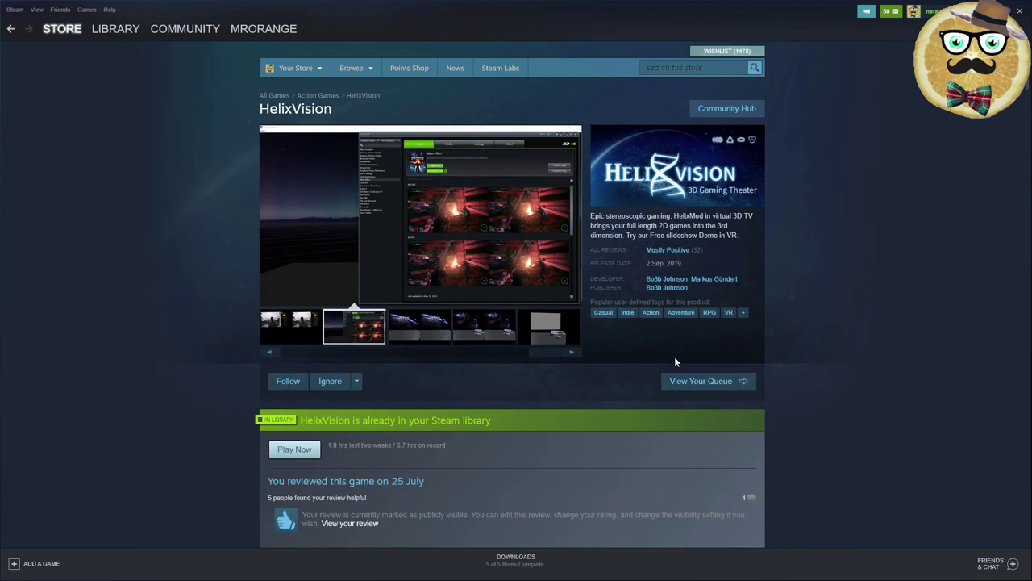
pyautogui.scroll(-2, 683, 377)
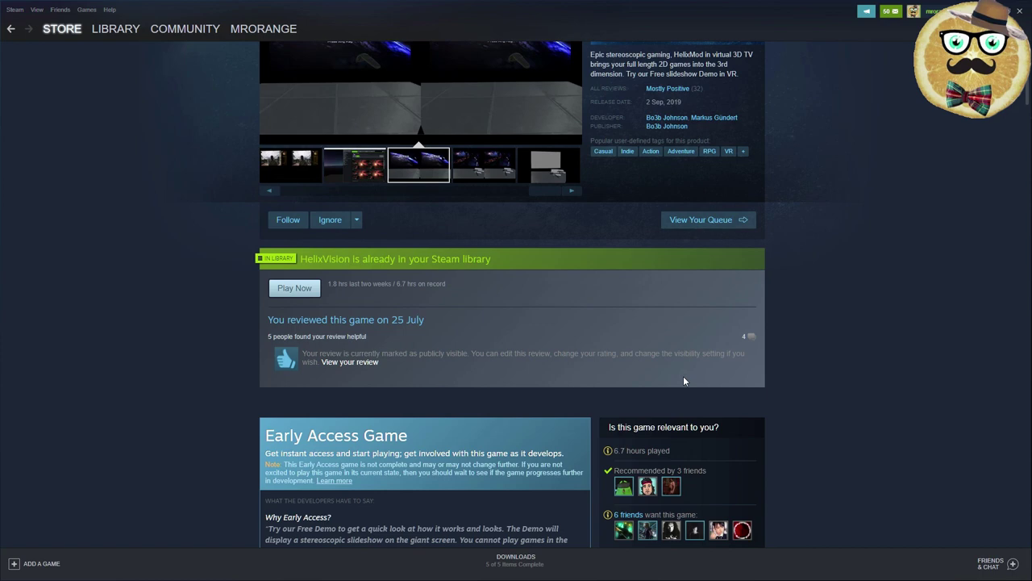
pyautogui.scroll(2, 683, 381)
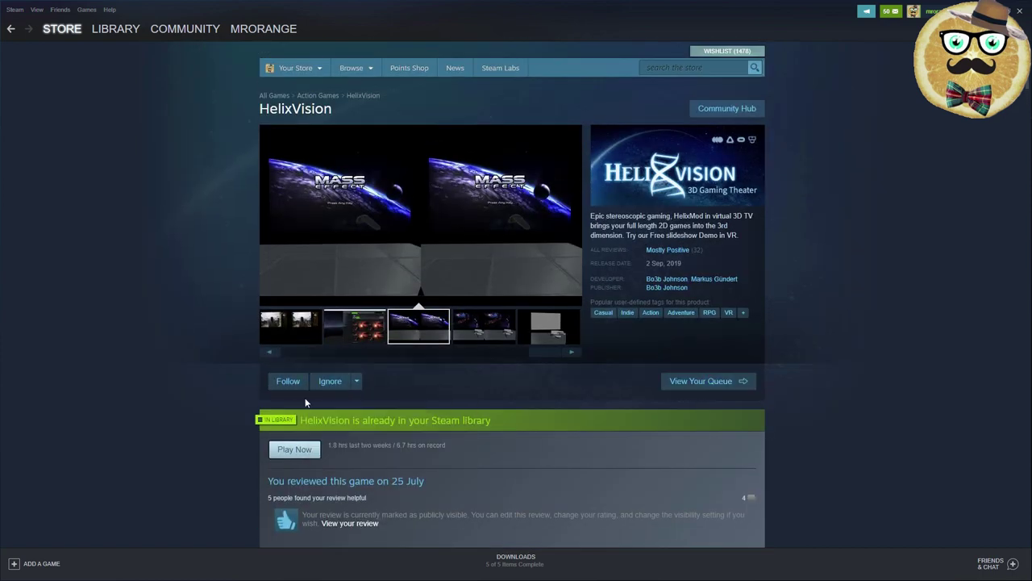
pyautogui.scroll(-5, 274, 356)
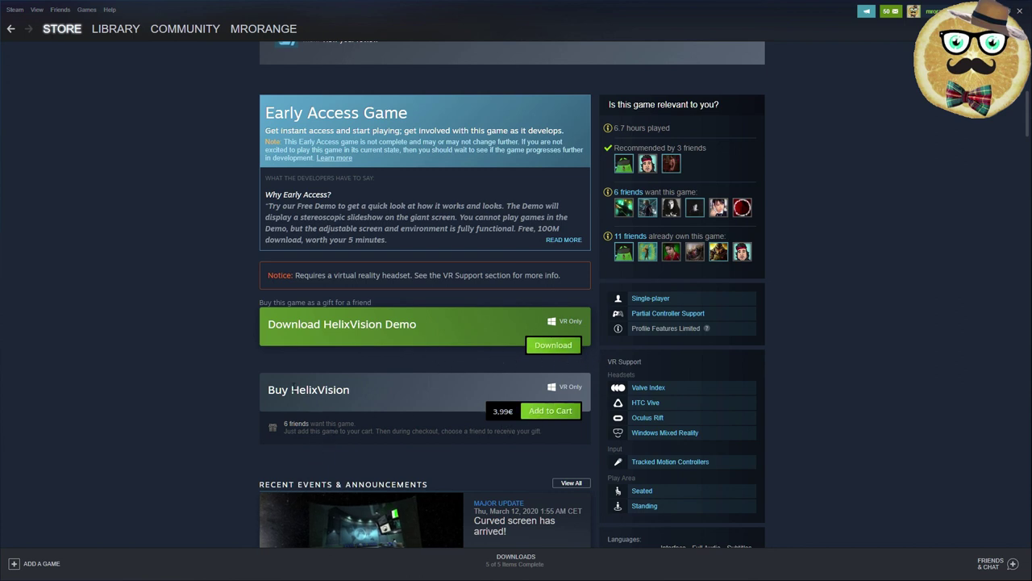
pyautogui.scroll(6, 336, 383)
pyautogui.click(357, 383)
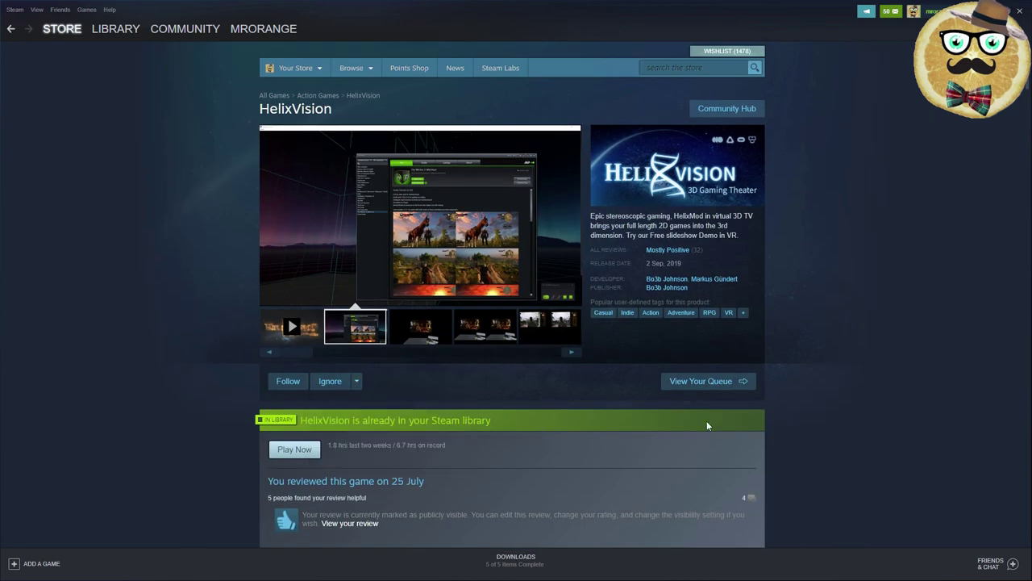